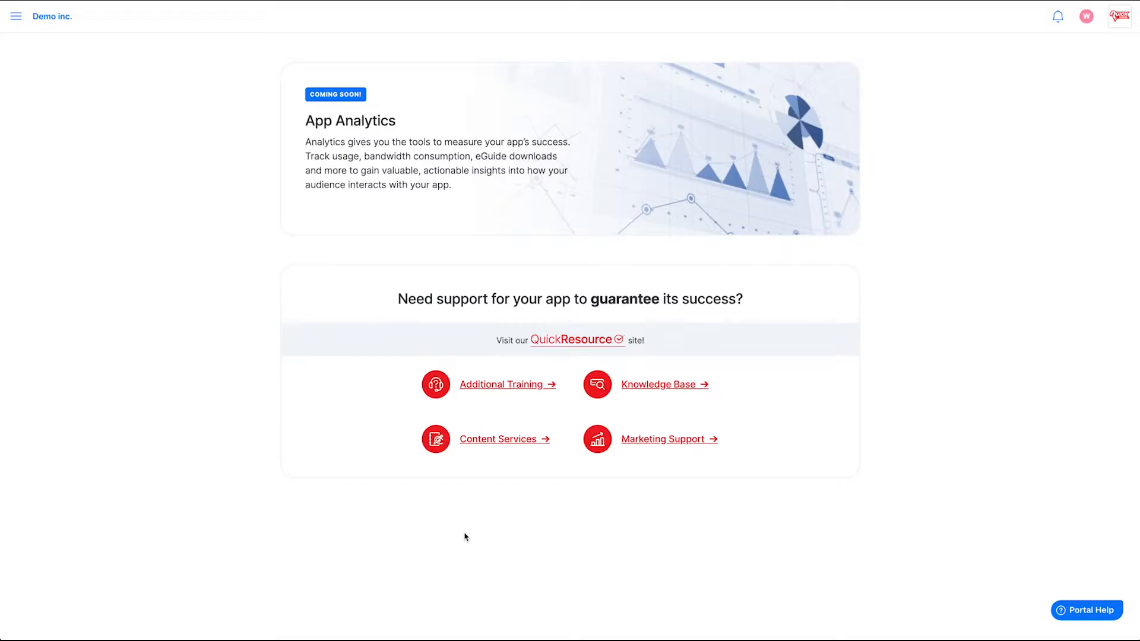
- Start a new alert in the Alerts module
{"action": "left_click", "coordinate": [16, 16]}
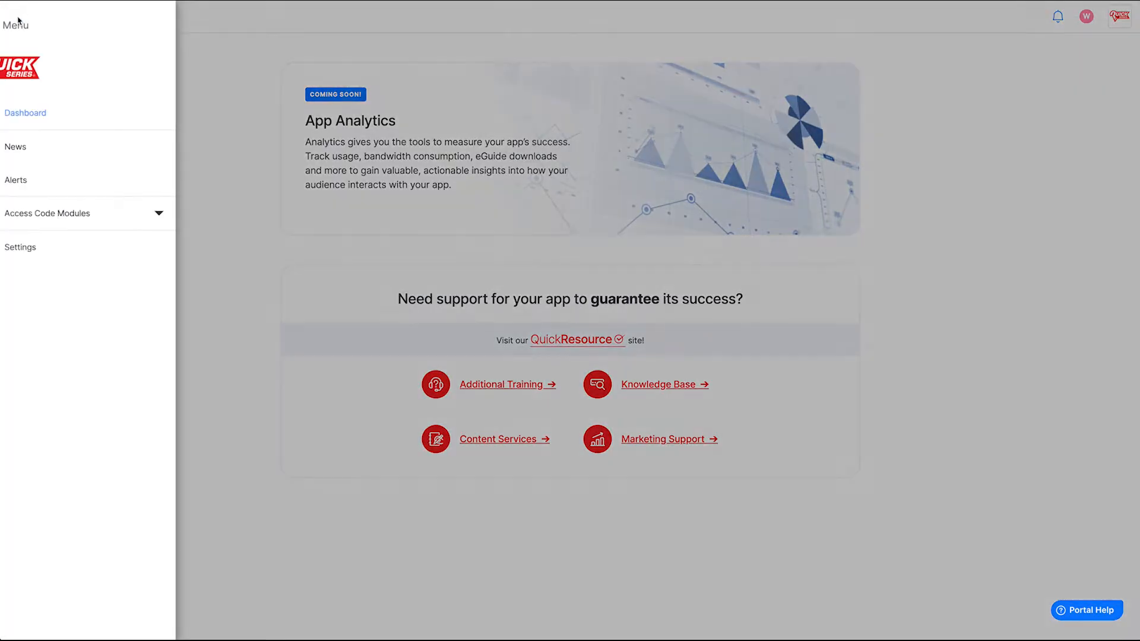
{"action": "left_click", "coordinate": [54, 180]}
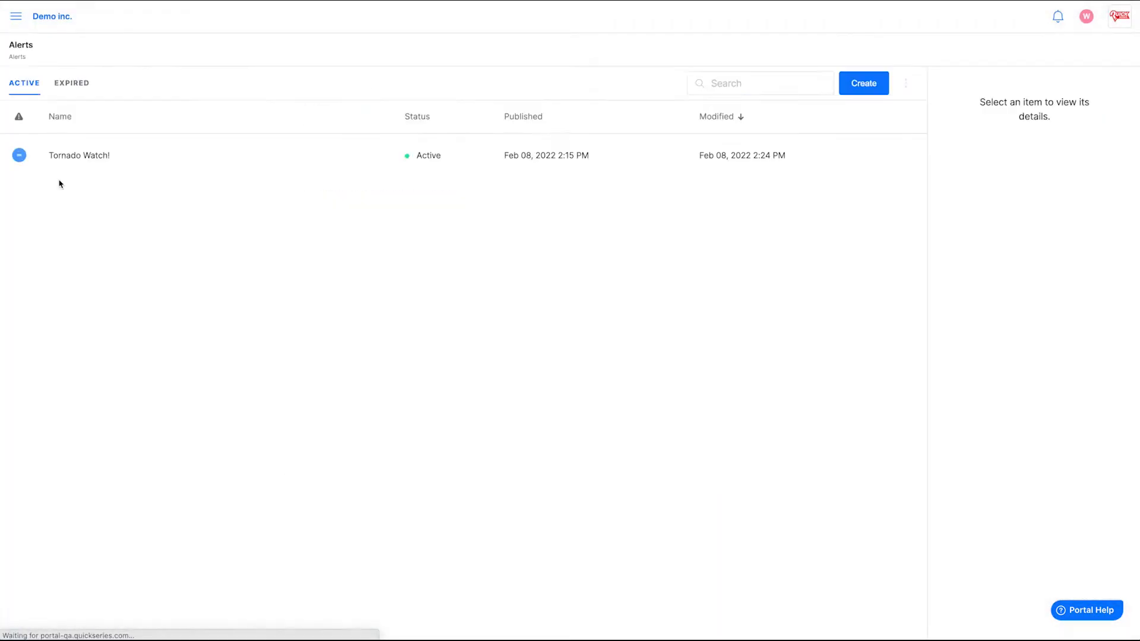
{"action": "left_click", "coordinate": [864, 85]}
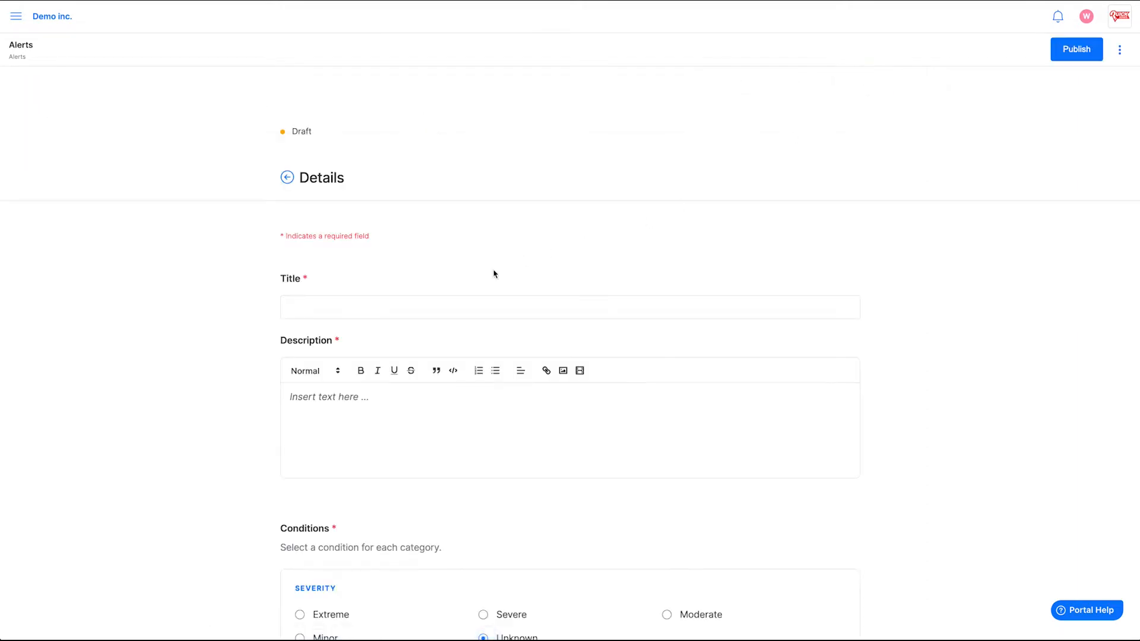
- Title the alert "Active Shooter situation" and describe the police operation at Bank St. and Main St., urging citizens to avoid the area and shelter
{"action": "left_click", "coordinate": [381, 300]}
{"action": "type", "text": "Active Shooter situation"}
{"action": "left_click", "coordinate": [350, 412]}
{"action": "type", "text": "A police operation is underway at the corner of Bank St. and Main St. as an armed man was threatening staff at the Capital Bank building. Citizens are urged to avoid the area and take shelter if they are in the vicinity."}
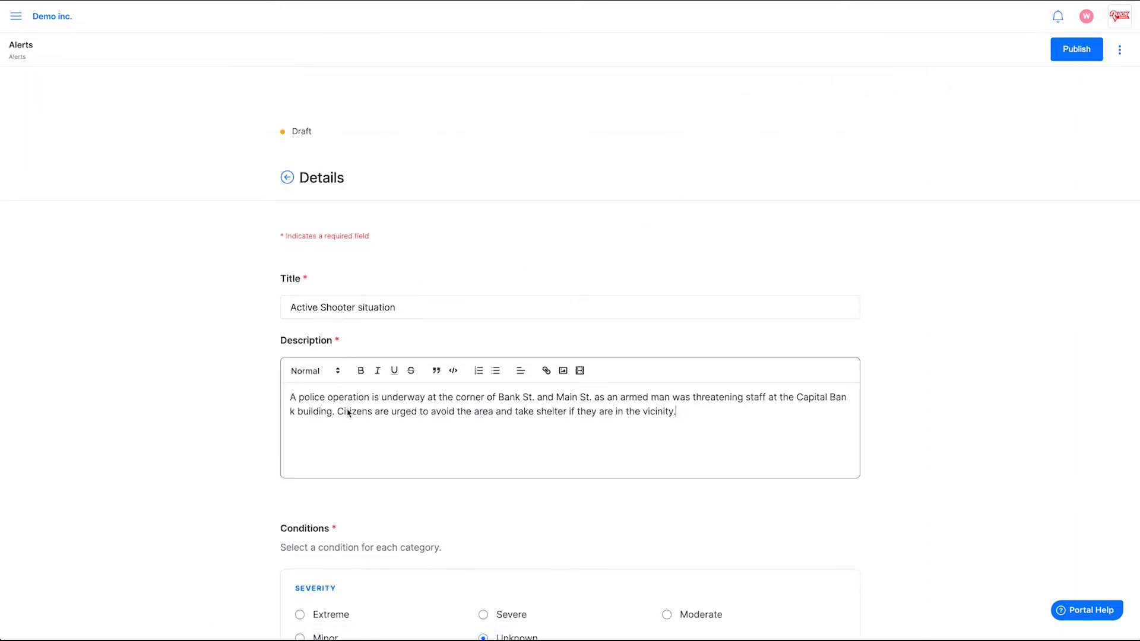
- Set the alert's conditions to Severe severity, Immediate urgency and Prepare response
{"action": "scroll", "coordinate": [536, 522], "scroll_direction": "down", "scroll_amount": 4}
{"action": "left_click", "coordinate": [493, 380]}
{"action": "scroll", "coordinate": [574, 488], "scroll_direction": "down", "scroll_amount": 6}
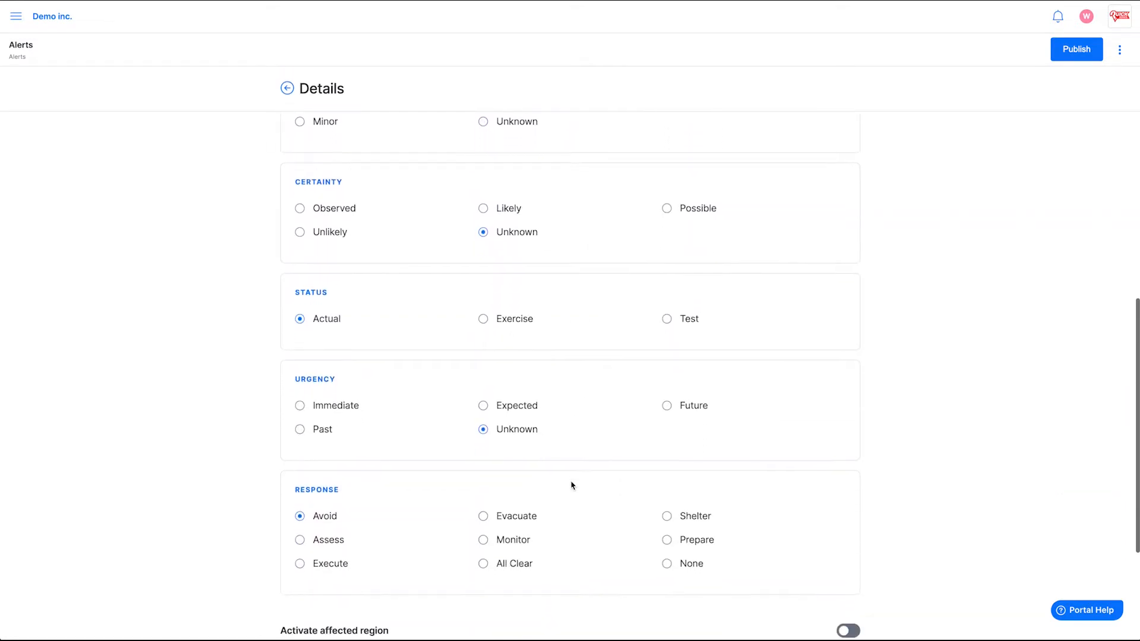
{"action": "left_click", "coordinate": [327, 323]}
{"action": "left_click", "coordinate": [666, 452]}
{"action": "scroll", "coordinate": [753, 497], "scroll_direction": "down", "scroll_amount": 2}
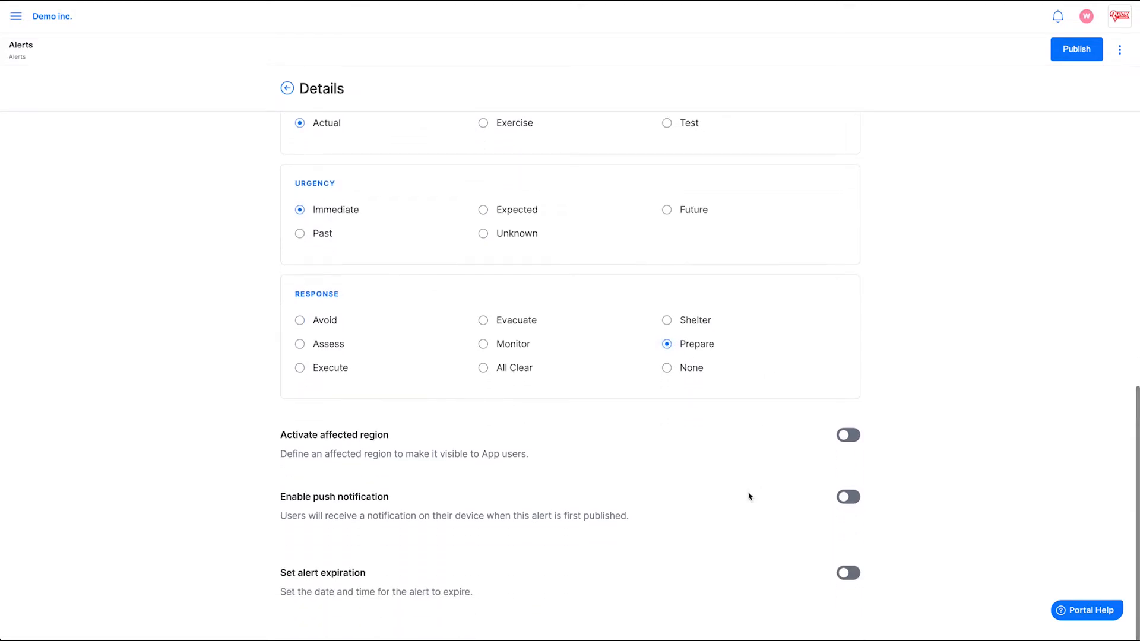
- Activate the affected region for the alert
{"action": "left_click", "coordinate": [841, 439]}
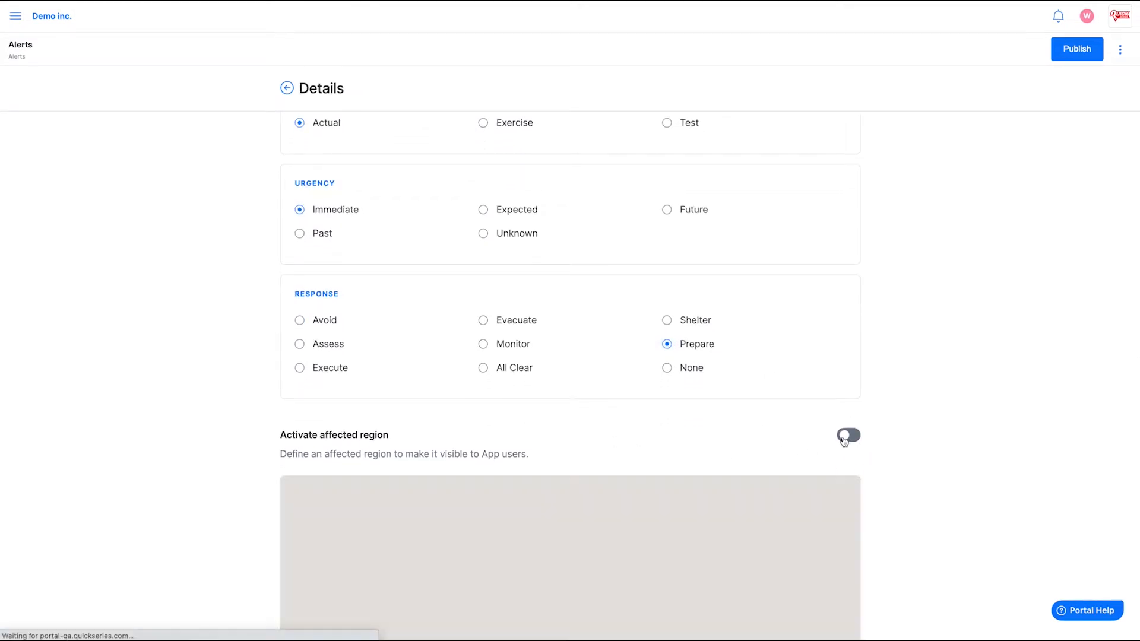
{"action": "scroll", "coordinate": [935, 497], "scroll_direction": "down", "scroll_amount": 1}
{"action": "scroll", "coordinate": [935, 498], "scroll_direction": "down", "scroll_amount": 3}
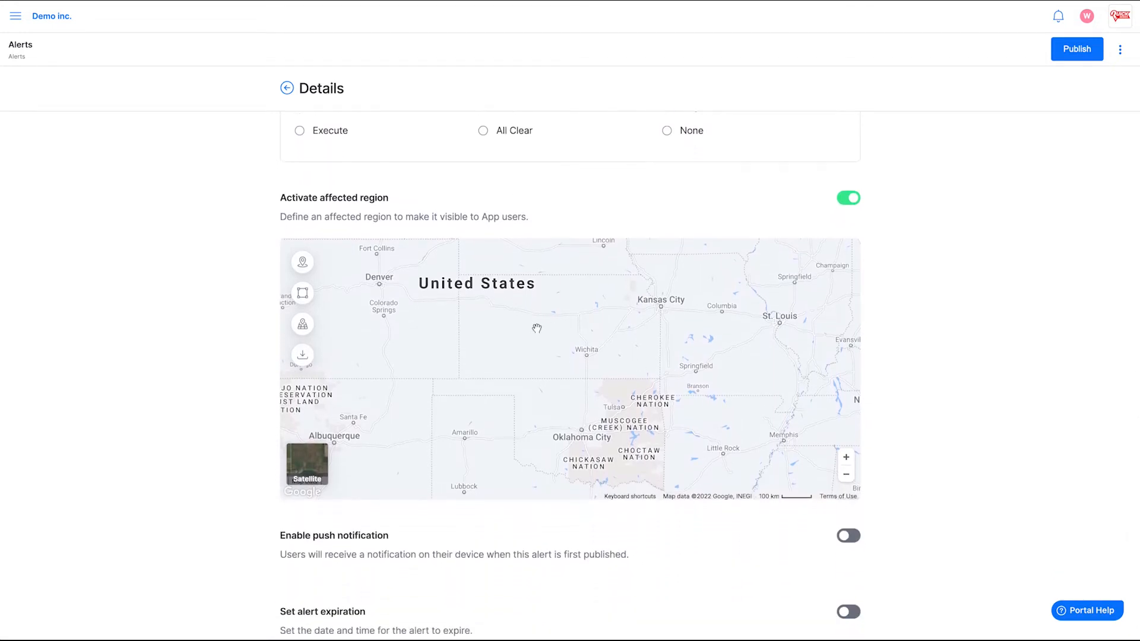
- Draw a circular affected region around Columbia, set its radius to 70 mi and save it as "Columbia Notification"
{"action": "left_click_drag", "start_coordinate": [632, 340], "coordinate": [658, 409]}
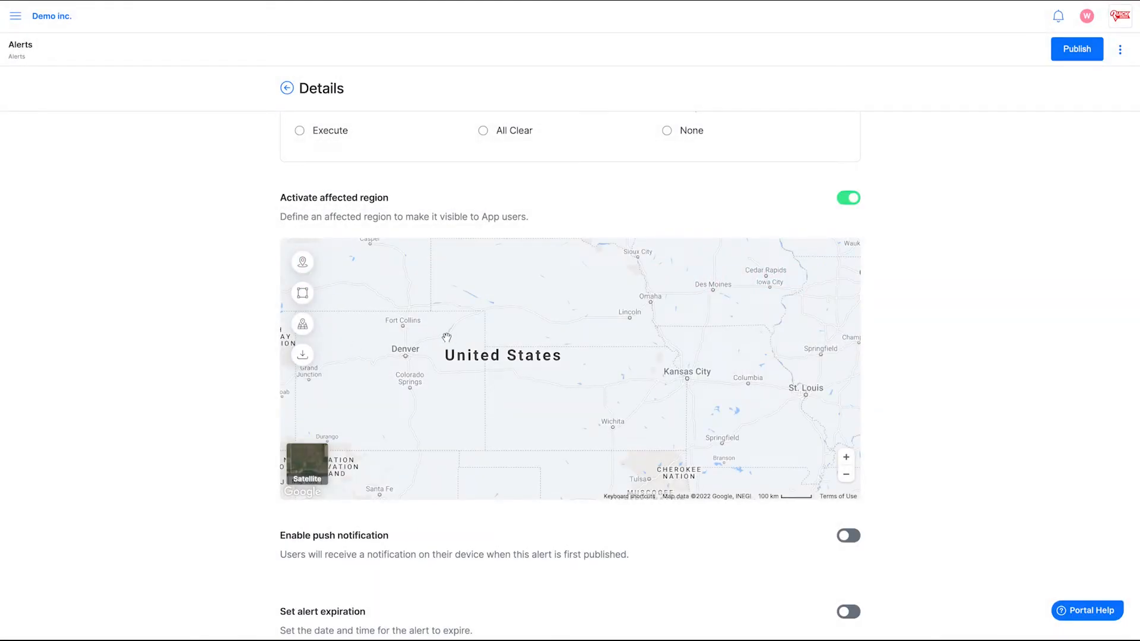
{"action": "left_click", "coordinate": [303, 262]}
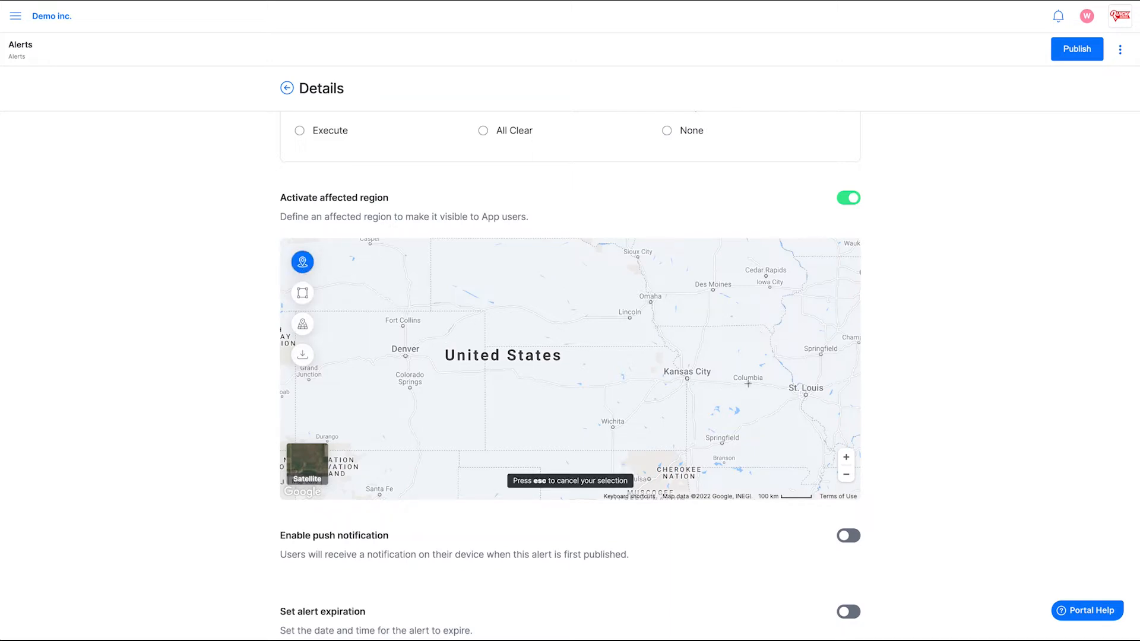
{"action": "left_click_drag", "start_coordinate": [749, 384], "coordinate": [718, 366]}
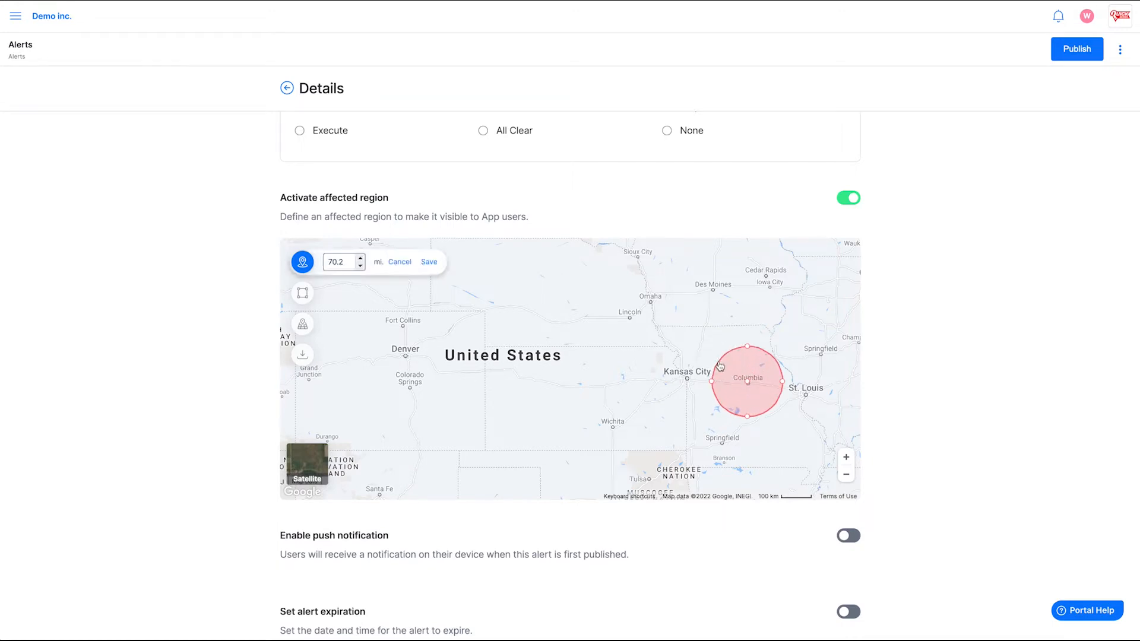
{"action": "left_click", "coordinate": [360, 266]}
{"action": "left_click", "coordinate": [427, 262]}
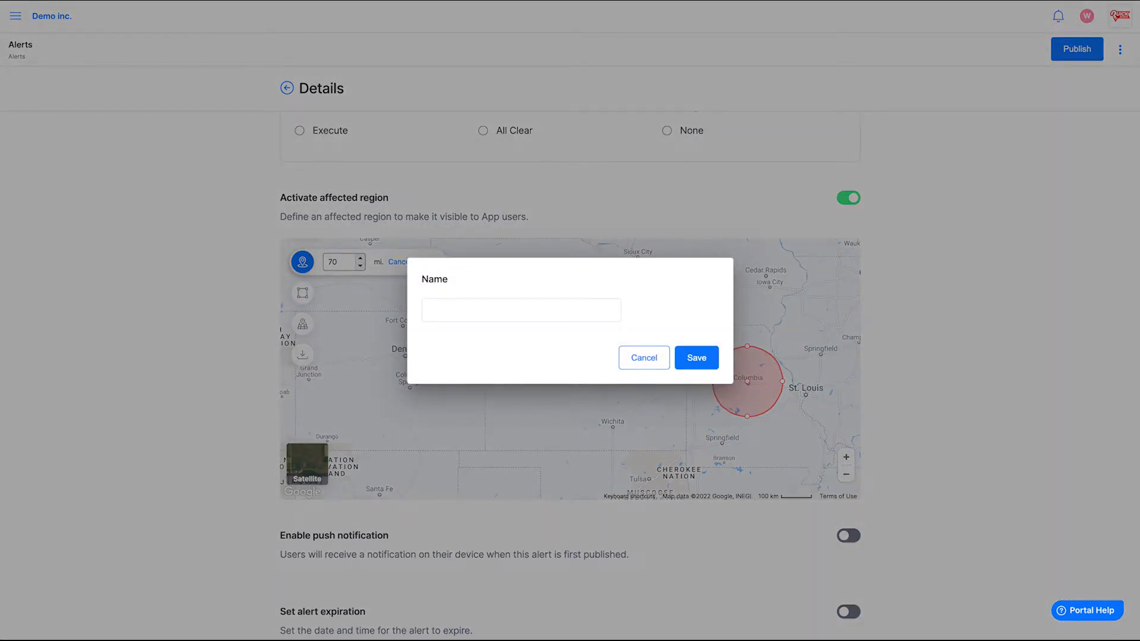
{"action": "left_click", "coordinate": [469, 314]}
{"action": "type", "text": "Columbia Notification"}
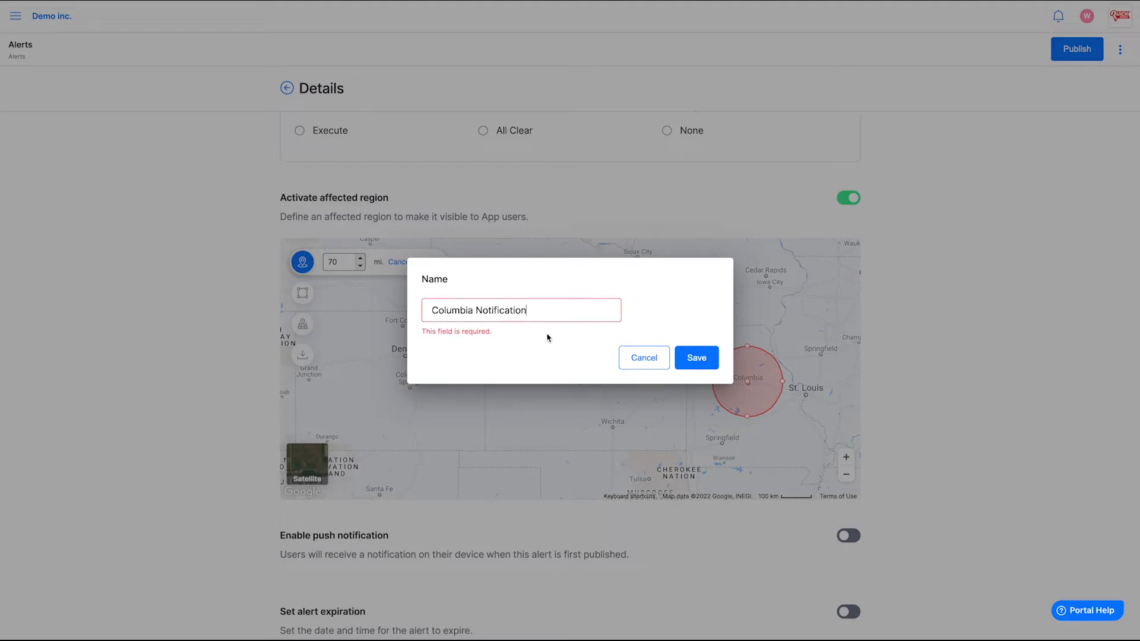
{"action": "left_click", "coordinate": [697, 356]}
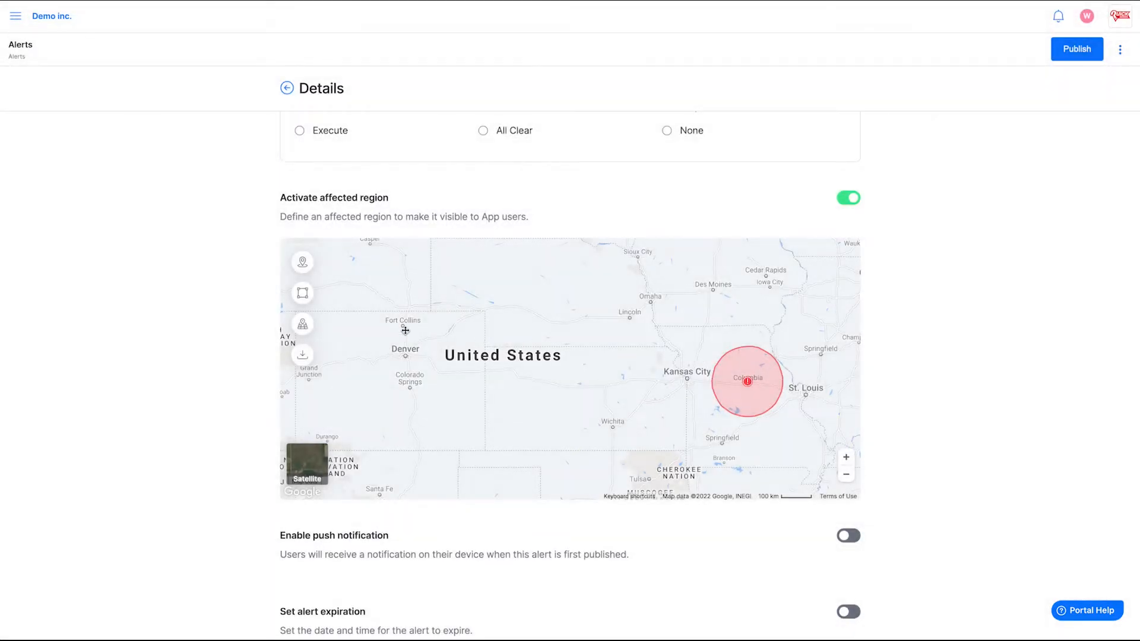
- Draw a four-sided affected region around Colorado Springs and save it as "Colorado Springs Notification"
{"action": "left_click", "coordinate": [299, 294]}
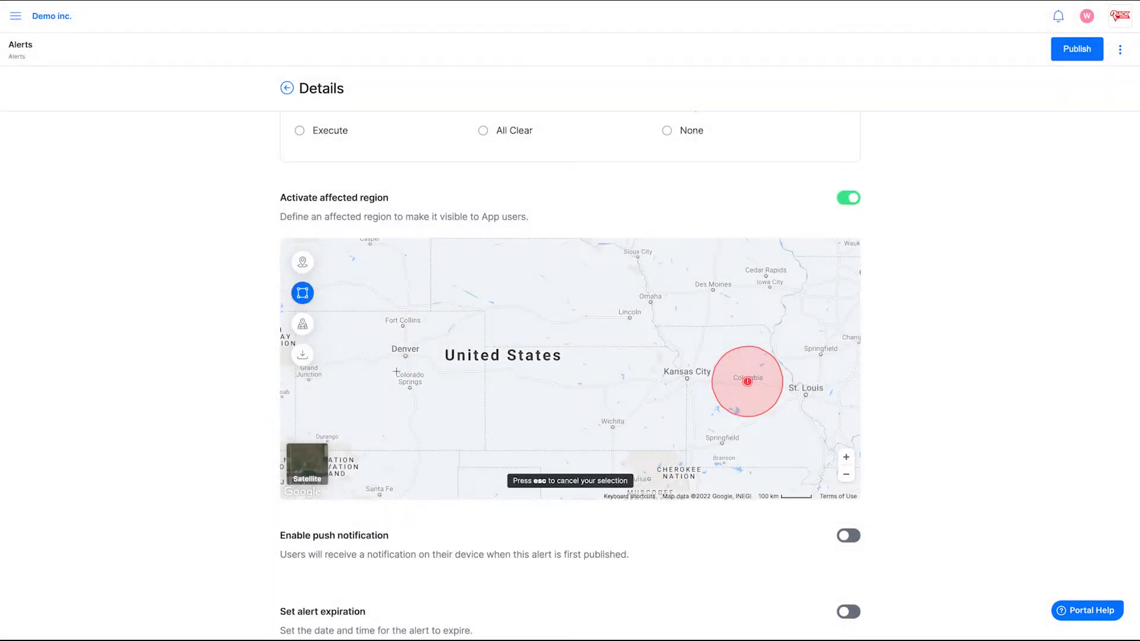
{"action": "left_click", "coordinate": [436, 362]}
{"action": "left_click", "coordinate": [457, 387]}
{"action": "left_click", "coordinate": [389, 408]}
{"action": "left_click", "coordinate": [393, 370]}
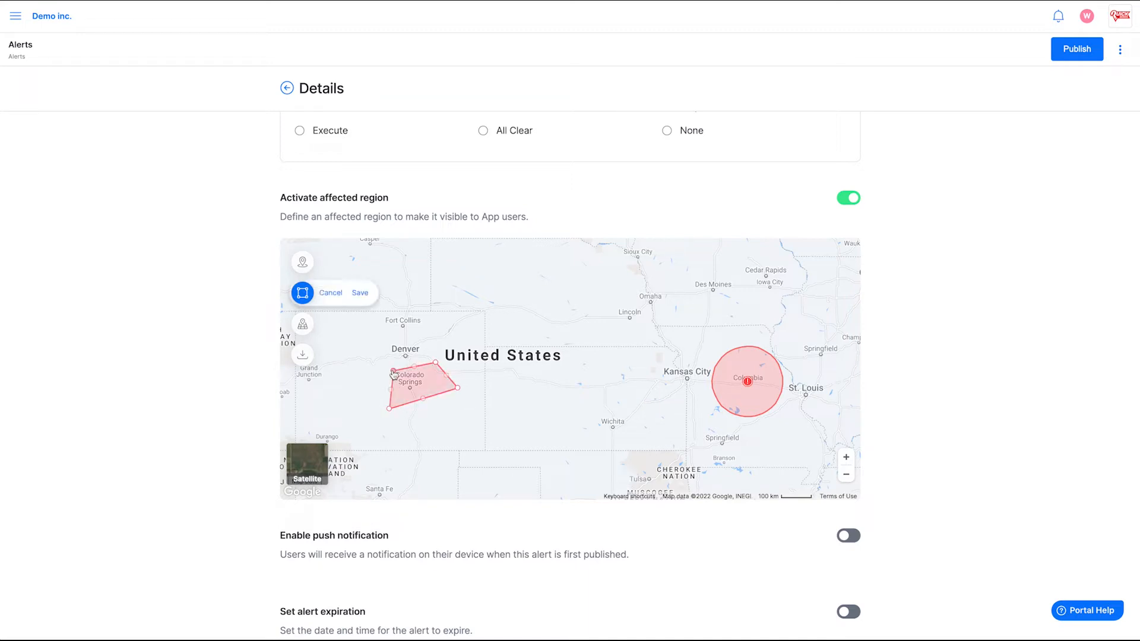
{"action": "left_click", "coordinate": [358, 293]}
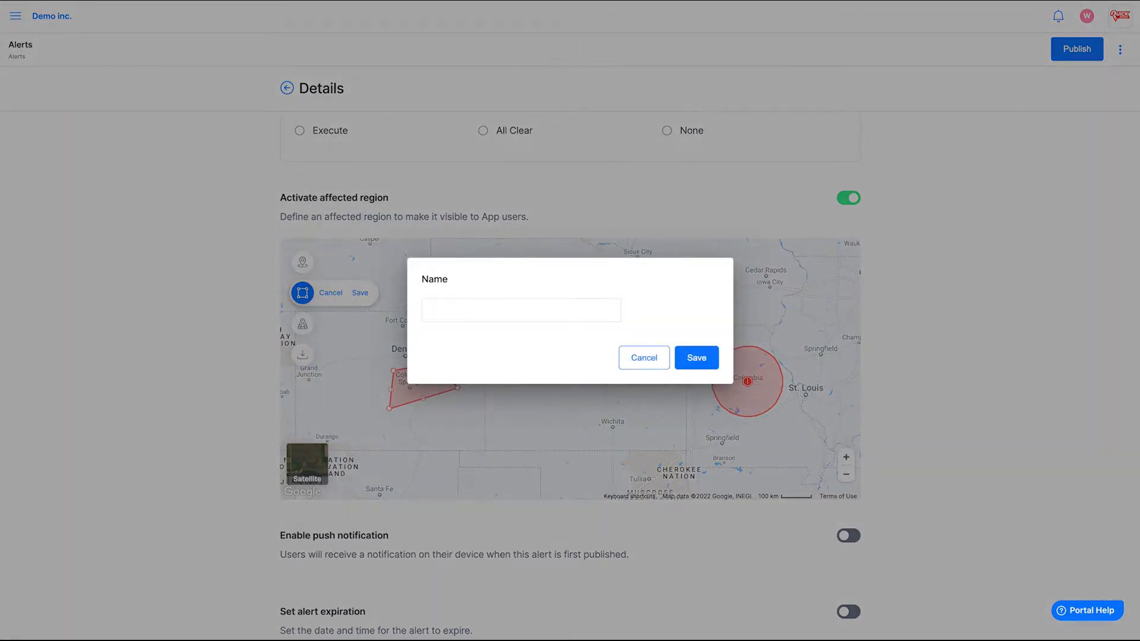
{"action": "left_click", "coordinate": [469, 318]}
{"action": "type", "text": "Colorado Springs Notification"}
{"action": "left_click", "coordinate": [698, 359]}
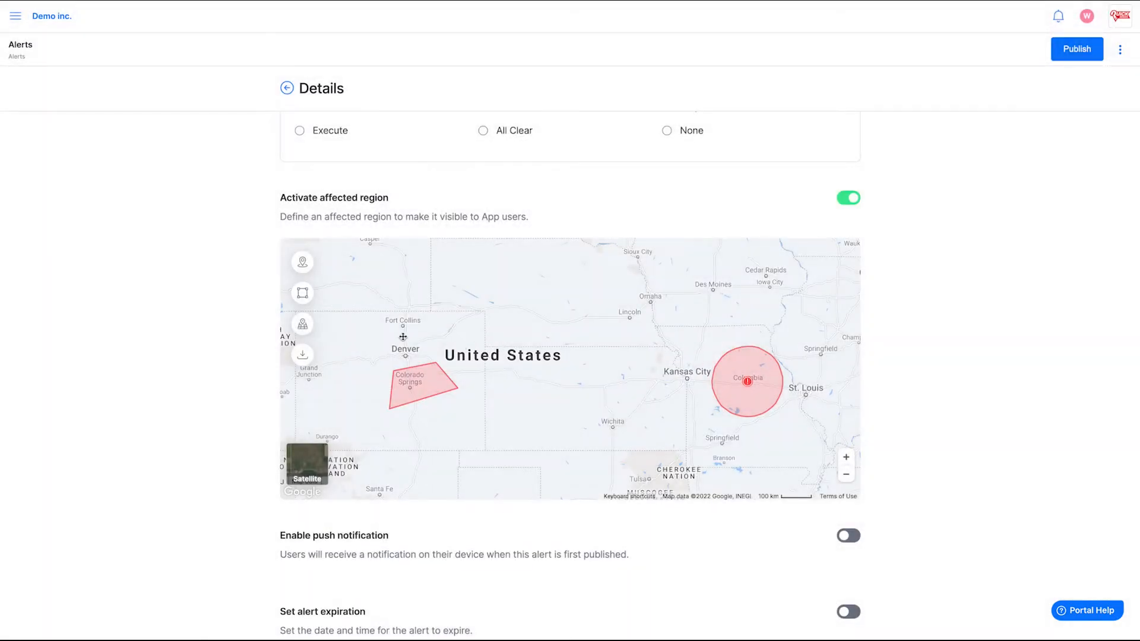
- Add the ZIP code regions 67104, 67138, 67061, 67070 and 67071 to the affected region and save the selection
{"action": "left_click", "coordinate": [302, 323]}
{"action": "scroll", "coordinate": [577, 451], "scroll_direction": "up", "scroll_amount": 5}
{"action": "scroll", "coordinate": [577, 451], "scroll_direction": "up", "scroll_amount": 1}
{"action": "left_click", "coordinate": [470, 392]}
{"action": "left_click", "coordinate": [573, 389]}
{"action": "left_click", "coordinate": [703, 366]}
{"action": "left_click", "coordinate": [705, 443]}
{"action": "left_click", "coordinate": [643, 446]}
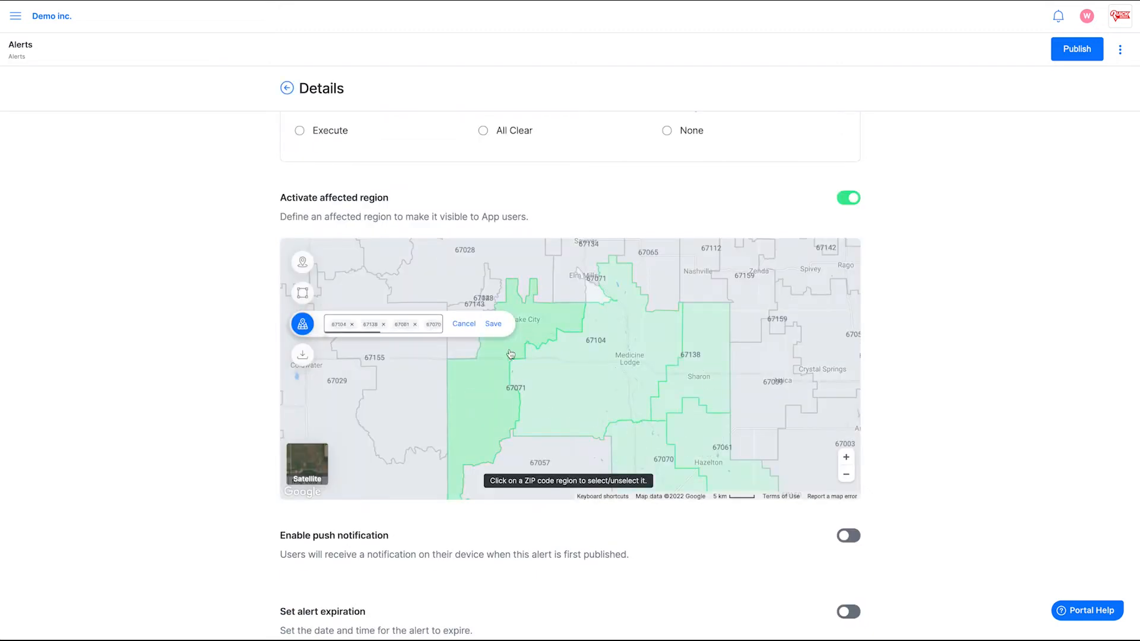
{"action": "left_click", "coordinate": [495, 328]}
- Import the zone from a KML file into the affected region map
{"action": "scroll", "coordinate": [527, 348], "scroll_direction": "down", "scroll_amount": 3}
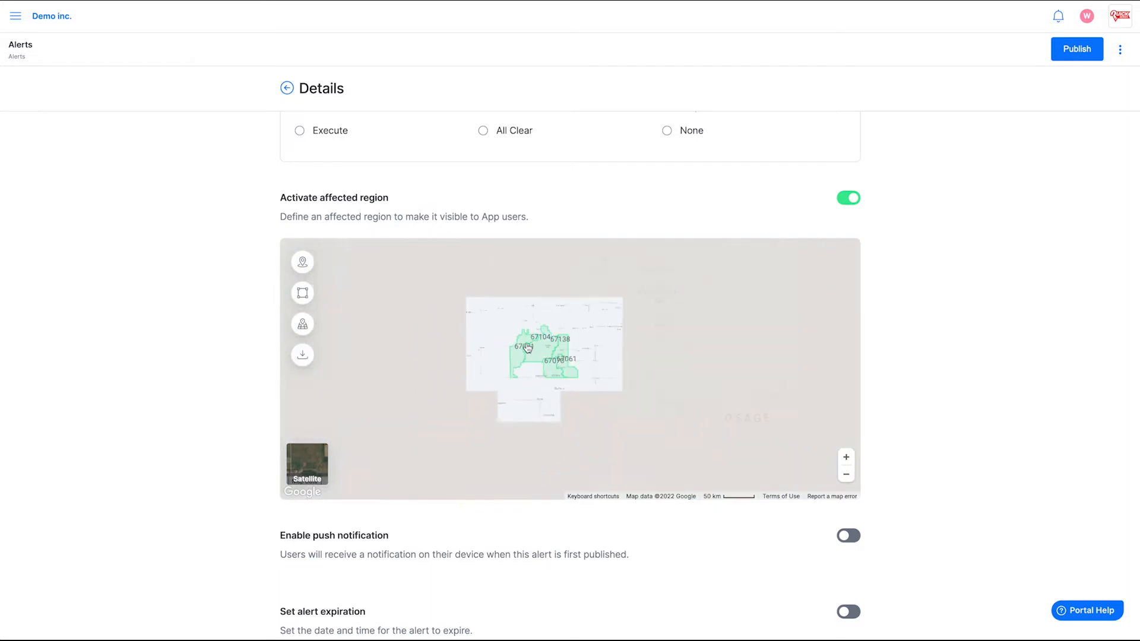
{"action": "scroll", "coordinate": [527, 347], "scroll_direction": "down", "scroll_amount": 3}
{"action": "scroll", "coordinate": [472, 345], "scroll_direction": "up", "scroll_amount": 2}
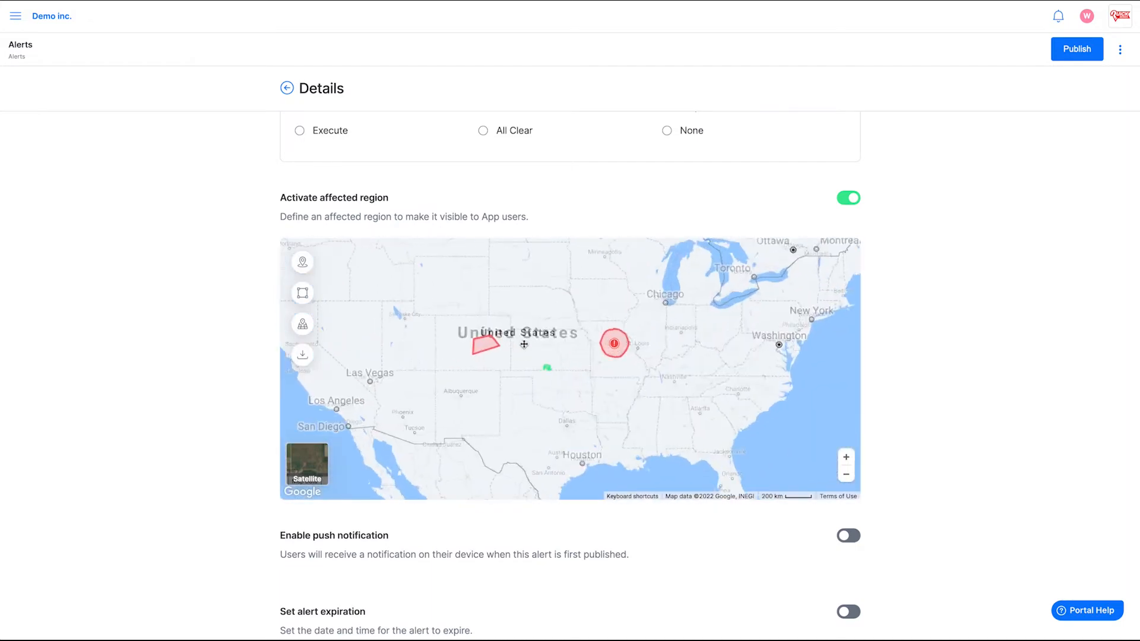
{"action": "left_click", "coordinate": [302, 355]}
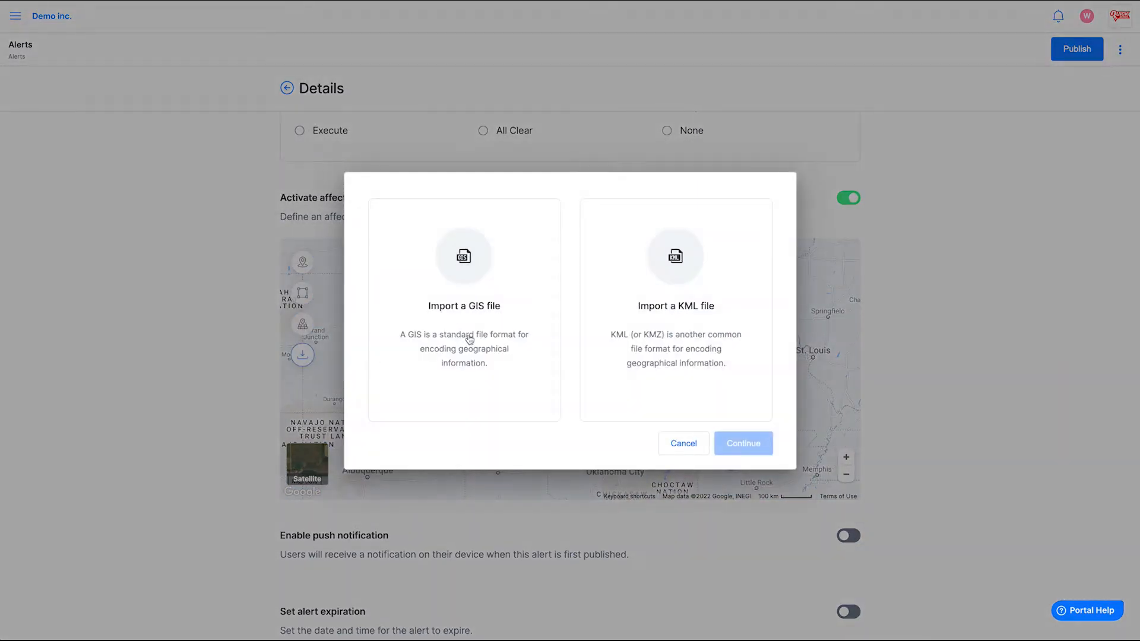
{"action": "left_click", "coordinate": [640, 341]}
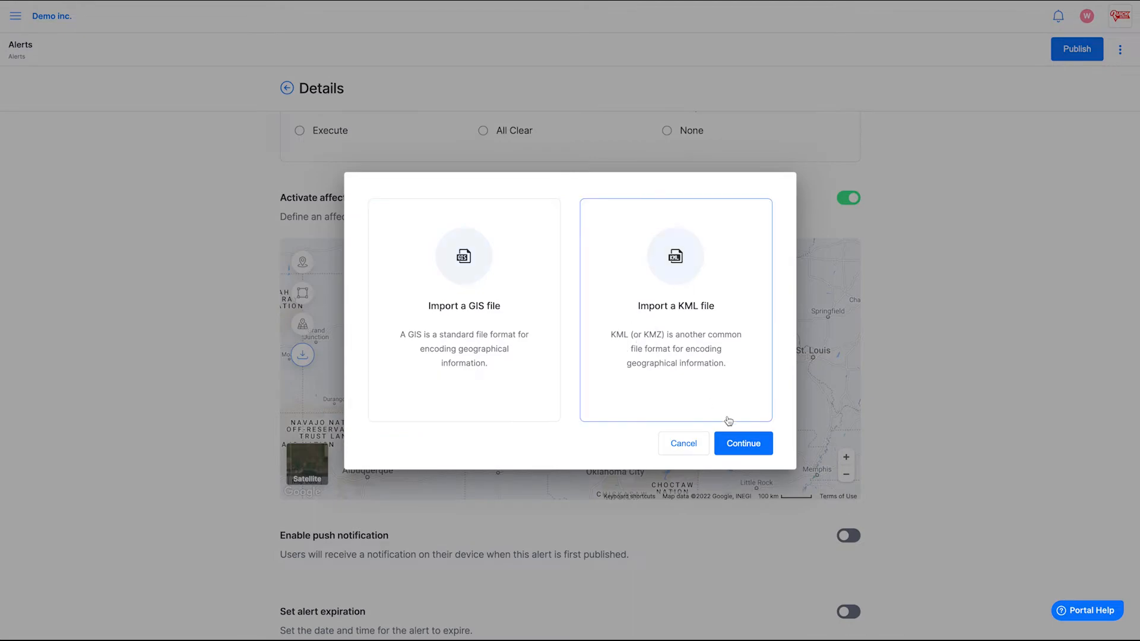
{"action": "left_click", "coordinate": [742, 444]}
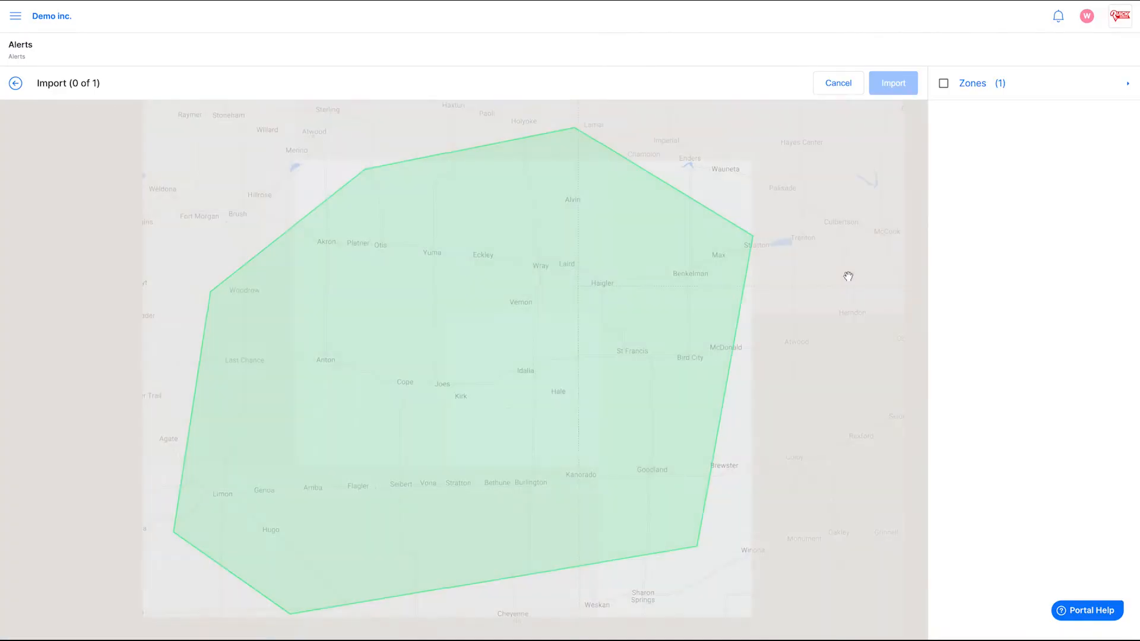
{"action": "left_click", "coordinate": [942, 84]}
{"action": "left_click", "coordinate": [892, 84]}
- Enable the push notification and target its recipients by ZIP code(s) & geo location
{"action": "scroll", "coordinate": [939, 344], "scroll_direction": "down", "scroll_amount": 1}
{"action": "scroll", "coordinate": [939, 344], "scroll_direction": "down", "scroll_amount": 10}
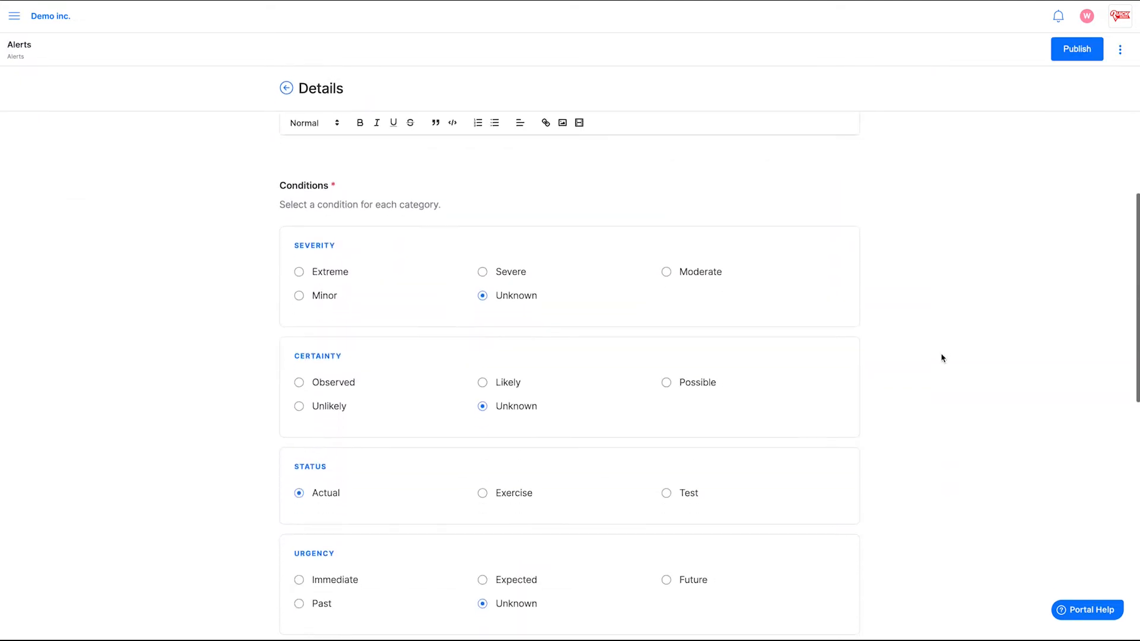
{"action": "scroll", "coordinate": [942, 358], "scroll_direction": "down", "scroll_amount": 1}
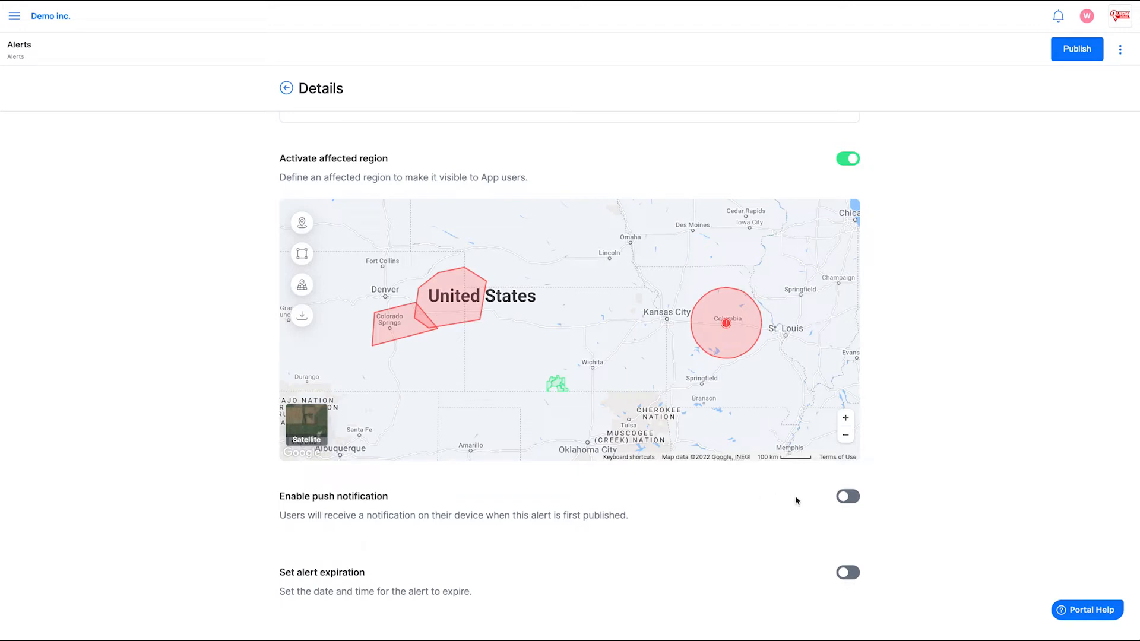
{"action": "left_click", "coordinate": [844, 497]}
{"action": "scroll", "coordinate": [935, 508], "scroll_direction": "down", "scroll_amount": 1}
{"action": "scroll", "coordinate": [936, 508], "scroll_direction": "down", "scroll_amount": 1}
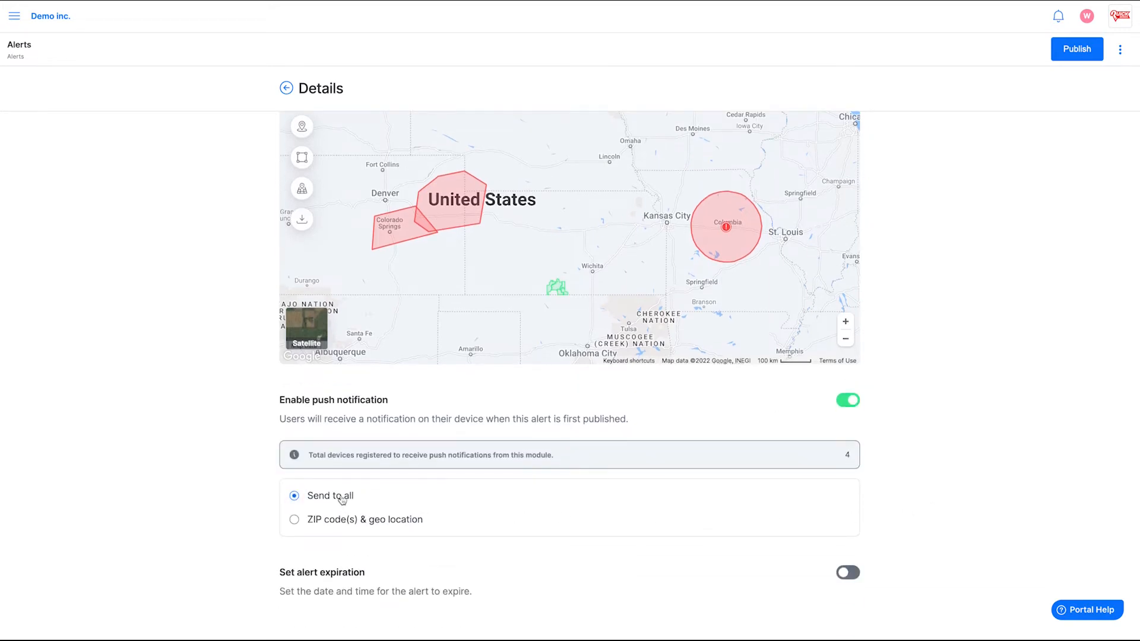
{"action": "left_click", "coordinate": [313, 520]}
{"action": "scroll", "coordinate": [925, 539], "scroll_direction": "down", "scroll_amount": 5}
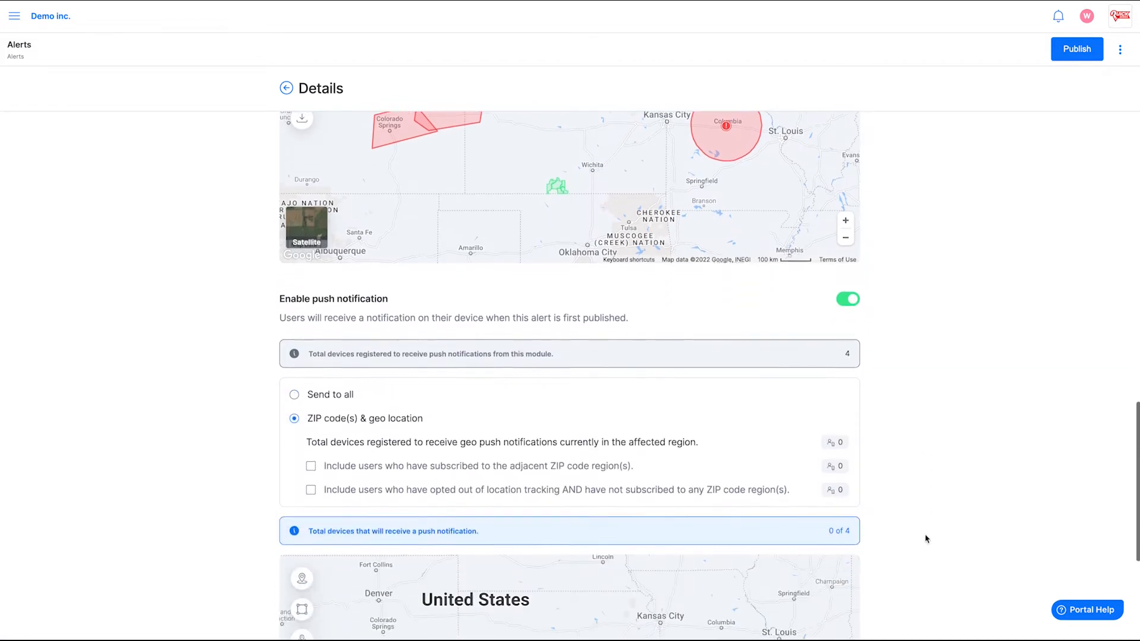
{"action": "scroll", "coordinate": [925, 538], "scroll_direction": "down", "scroll_amount": 1}
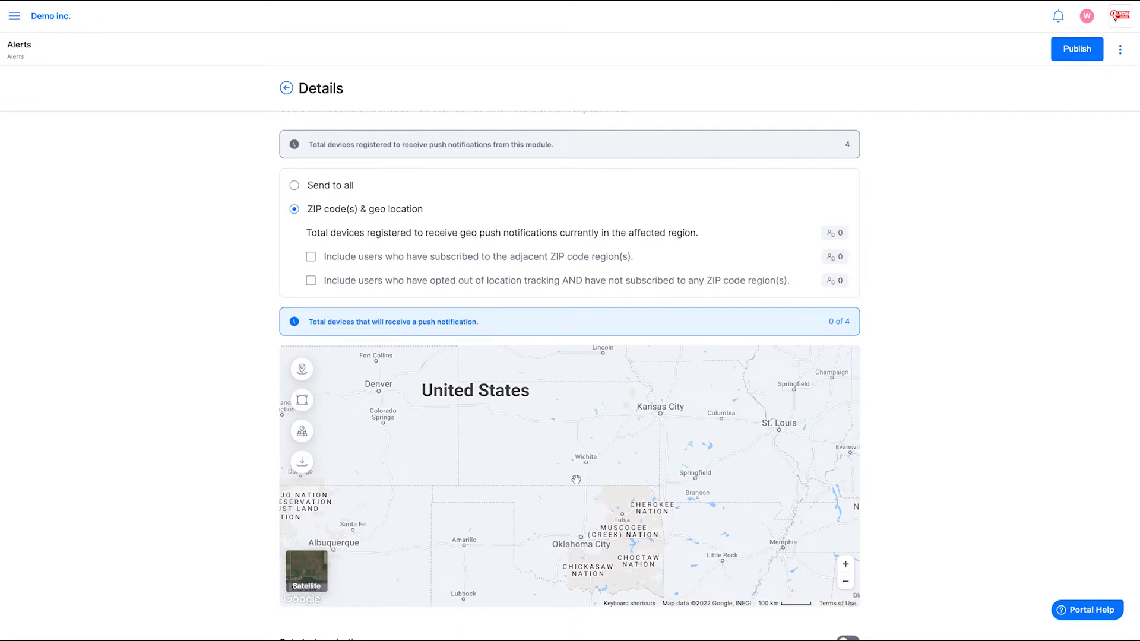
- Try the Send to all recipient option and return to ZIP code(s) & geo location
{"action": "left_click", "coordinate": [327, 184]}
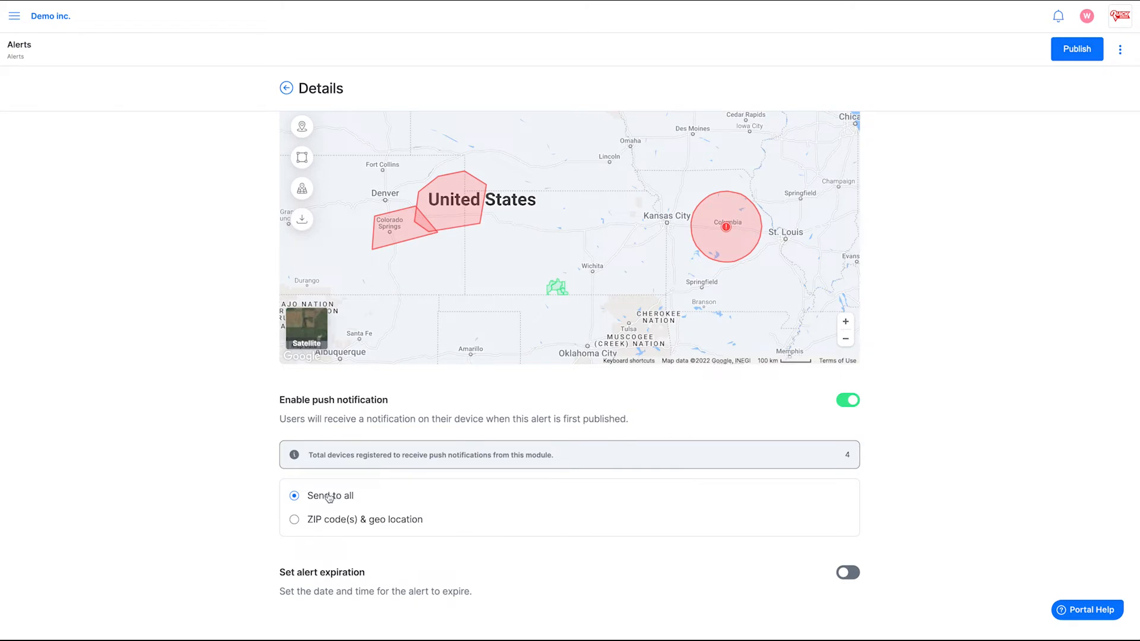
{"action": "left_click", "coordinate": [852, 462]}
{"action": "left_click", "coordinate": [315, 522]}
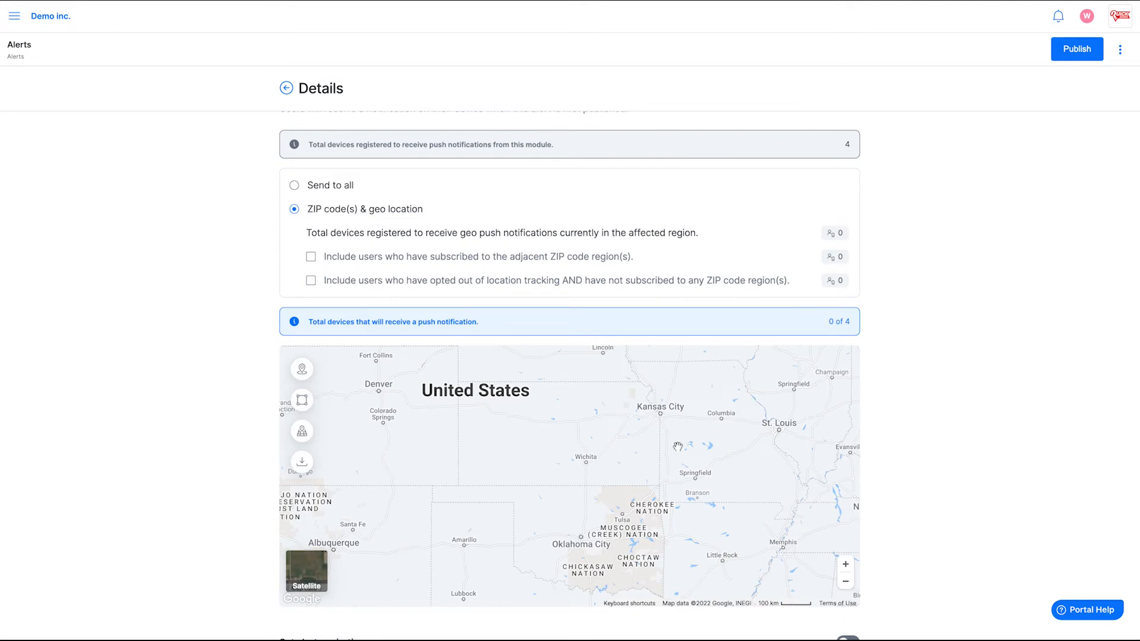
- Draw a circular notification region of about 107 mi radius around Kansas City, reduce the radius slightly and save it as "Kansas City Notification"
{"action": "left_click_drag", "start_coordinate": [607, 466], "coordinate": [539, 504]}
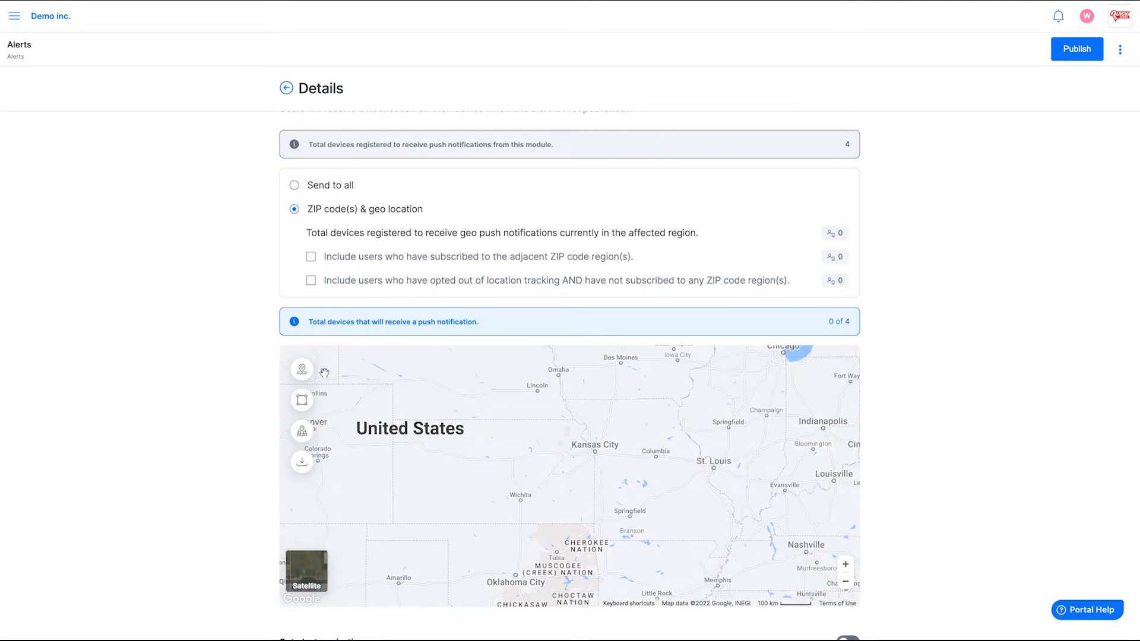
{"action": "left_click", "coordinate": [302, 368]}
{"action": "left_click_drag", "start_coordinate": [592, 451], "coordinate": [554, 407]}
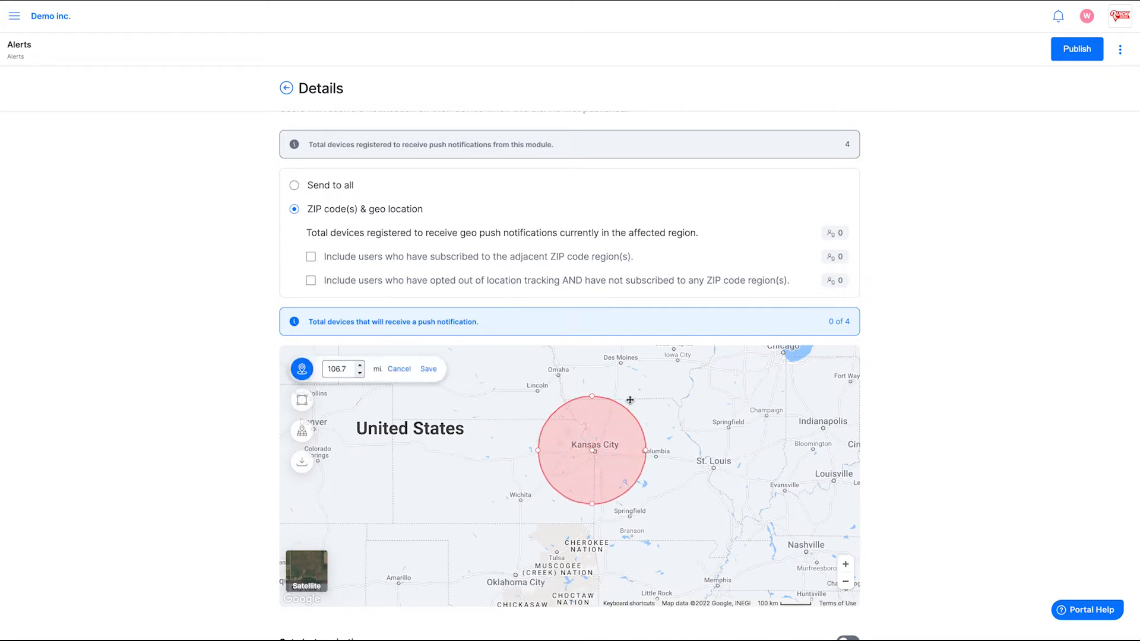
{"action": "left_click", "coordinate": [359, 373]}
{"action": "left_click", "coordinate": [428, 368]}
{"action": "left_click", "coordinate": [478, 309]}
{"action": "type", "text": "Kansas City Notification"}
{"action": "left_click", "coordinate": [698, 359]}
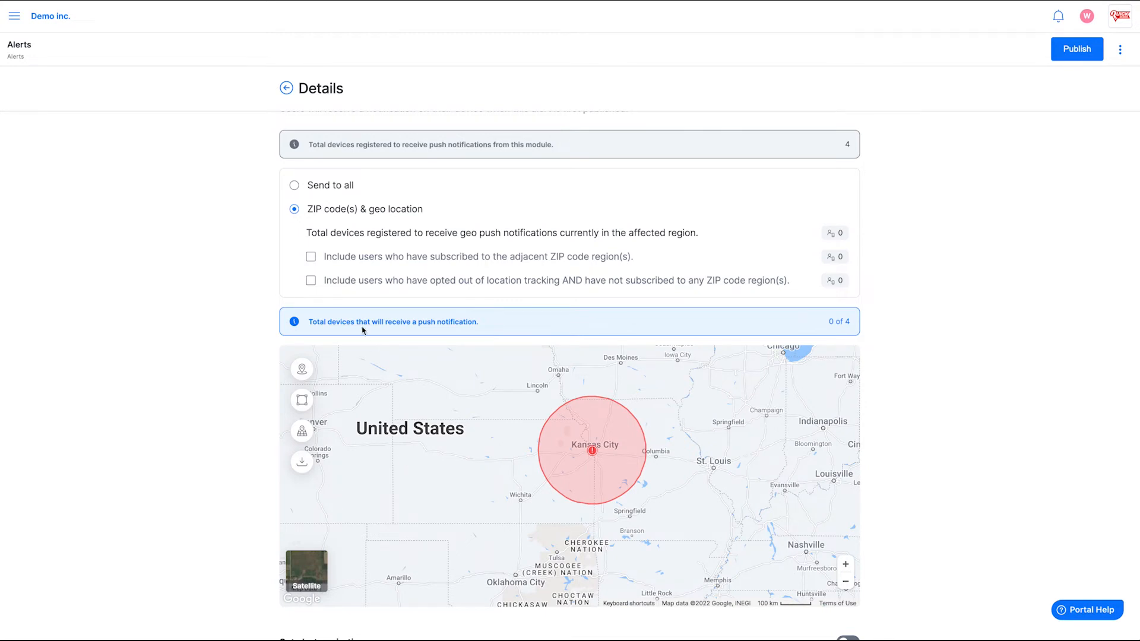
- Include subscribers of adjacent ZIP code regions and users who opted out of location tracking without any ZIP subscription in the push notification
{"action": "left_click", "coordinate": [313, 258]}
{"action": "left_click", "coordinate": [311, 281]}
{"action": "scroll", "coordinate": [890, 420], "scroll_direction": "down", "scroll_amount": 2}
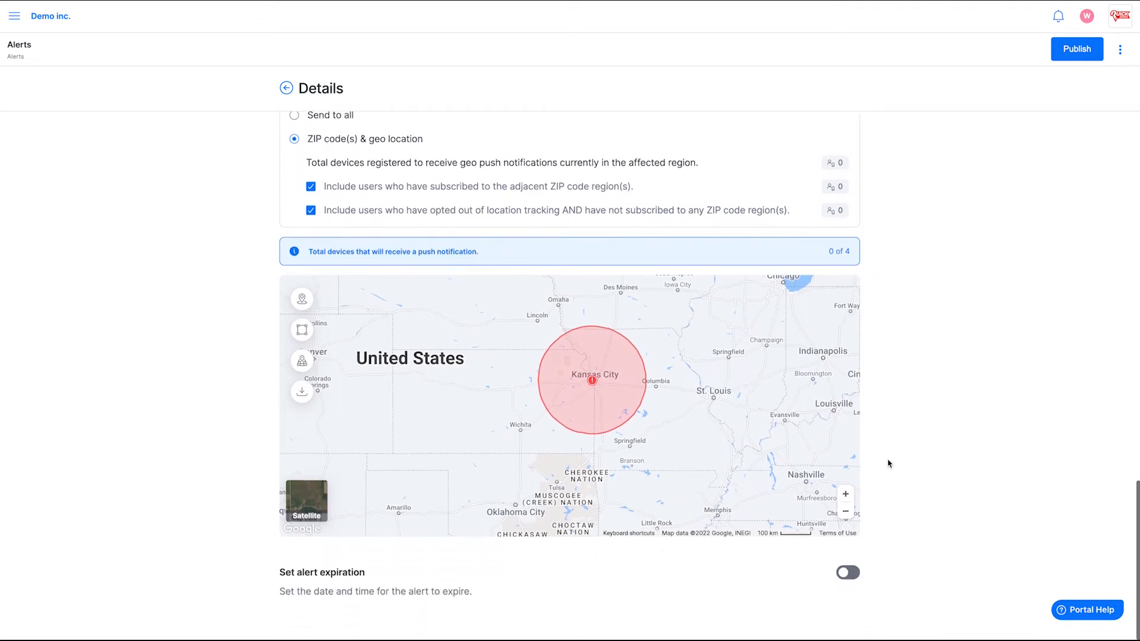
- Turn on the alert's expiration date and time, publish the alert and confirm the publication to app users
{"action": "left_click", "coordinate": [844, 573]}
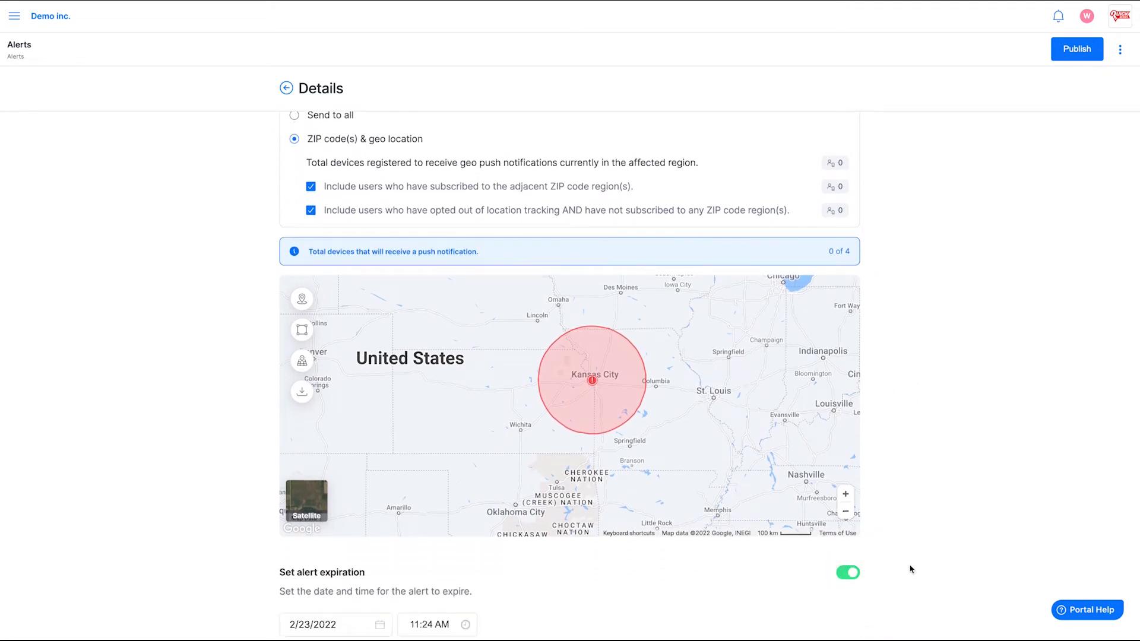
{"action": "scroll", "coordinate": [911, 569], "scroll_direction": "down", "scroll_amount": 2}
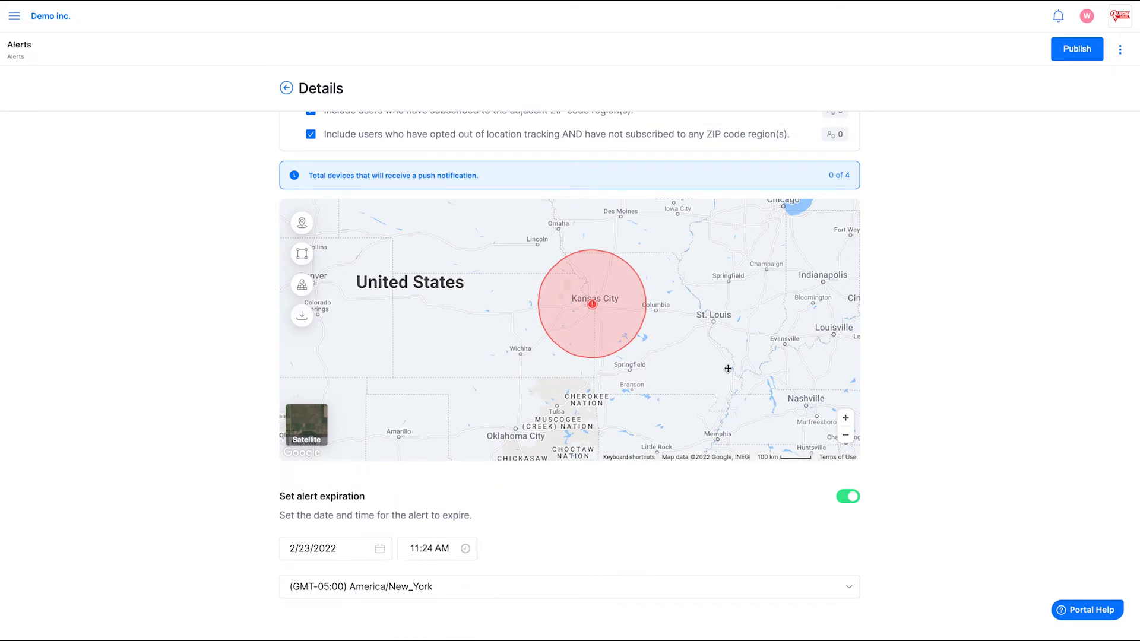
{"action": "left_click", "coordinate": [1077, 49]}
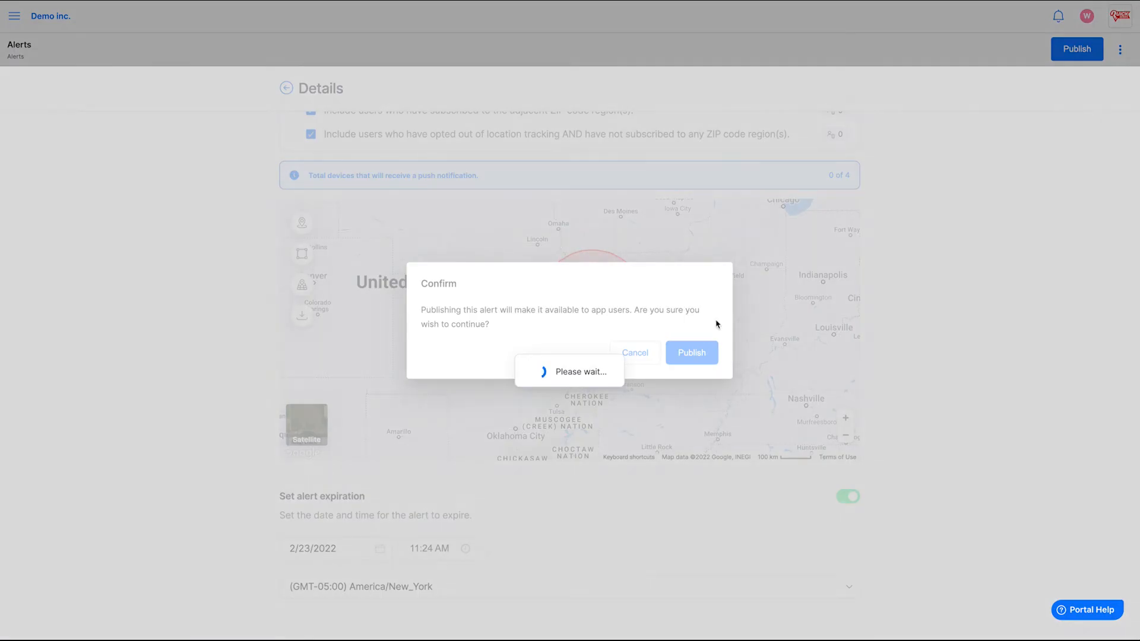
{"action": "left_click", "coordinate": [682, 356]}
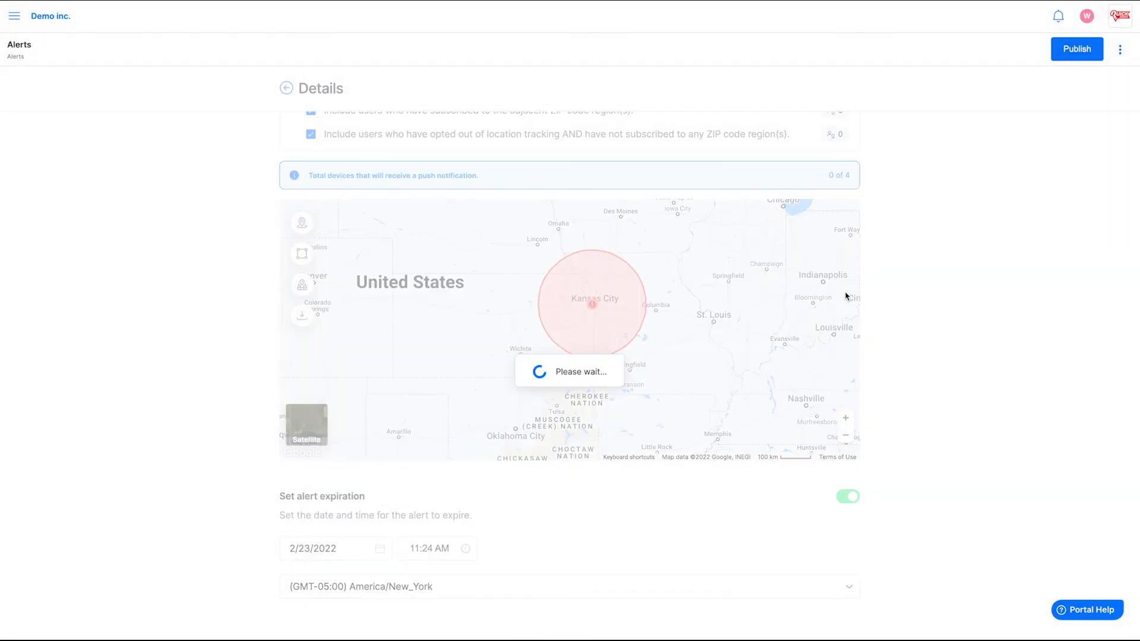
- Start archiving the Active Shooter situation alert from the active alerts list and cancel the archive confirmation
{"action": "left_click", "coordinate": [298, 155]}
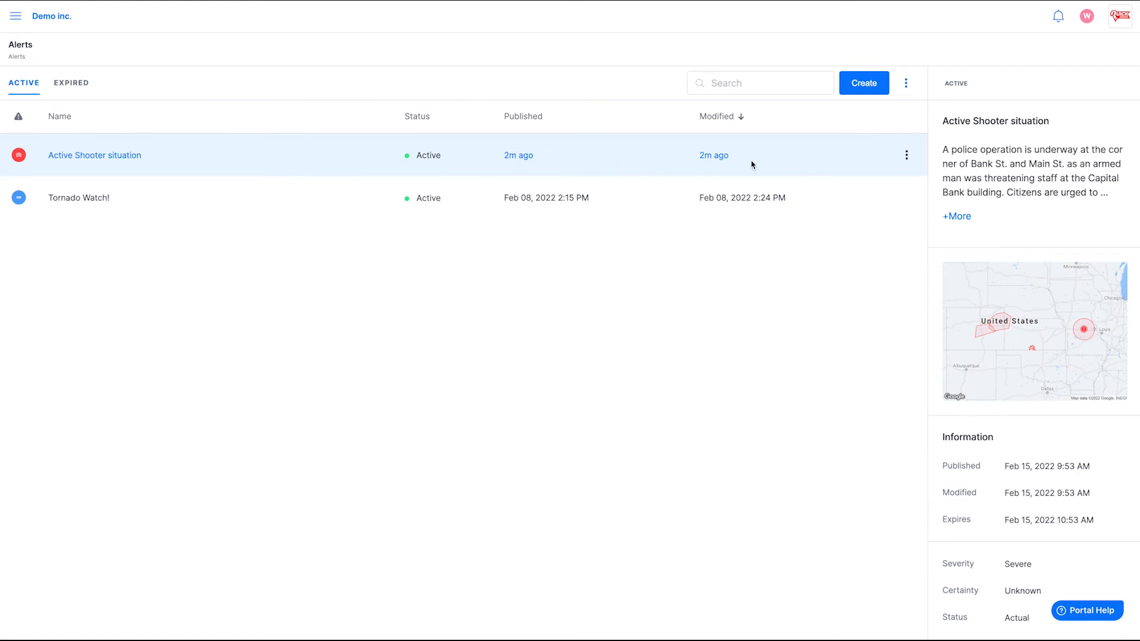
{"action": "left_click", "coordinate": [907, 158]}
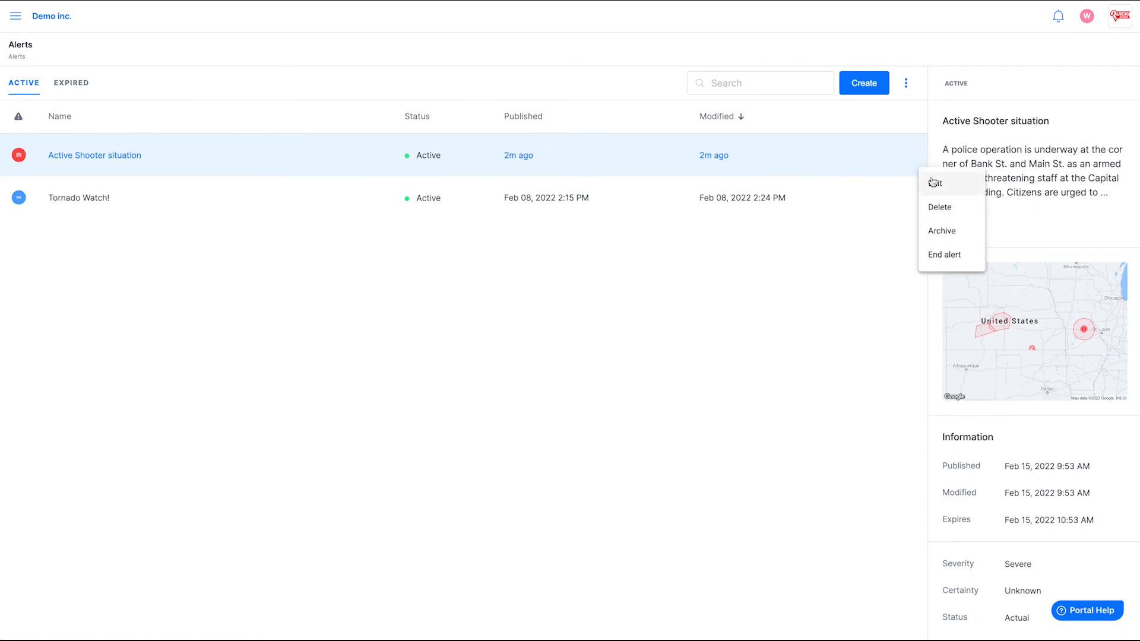
{"action": "left_click", "coordinate": [958, 238]}
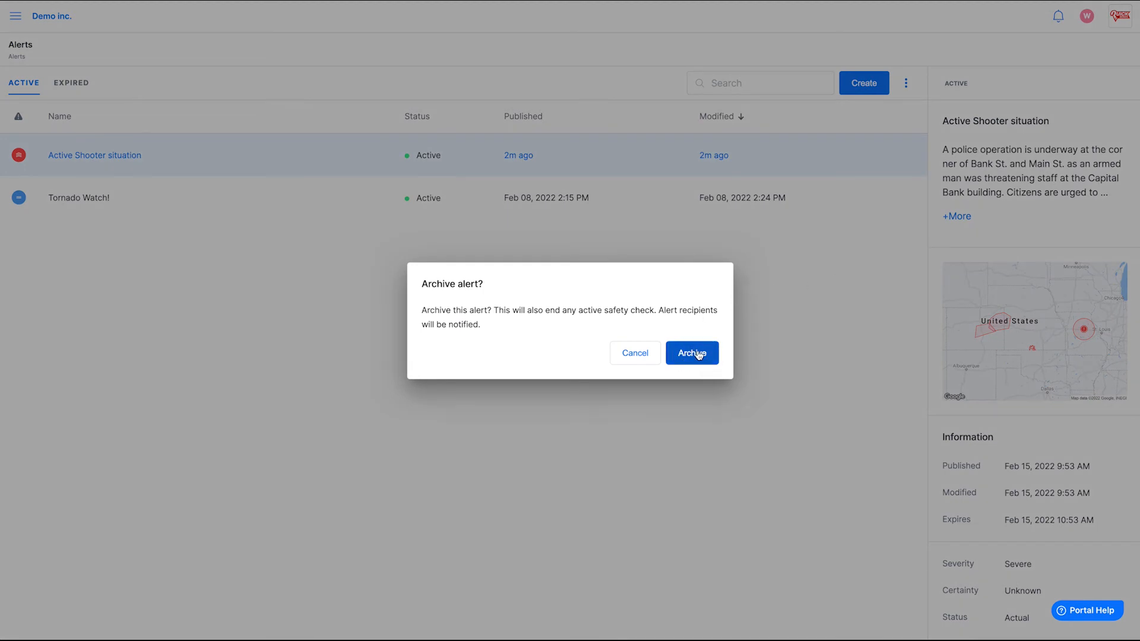
{"action": "left_click", "coordinate": [637, 352]}
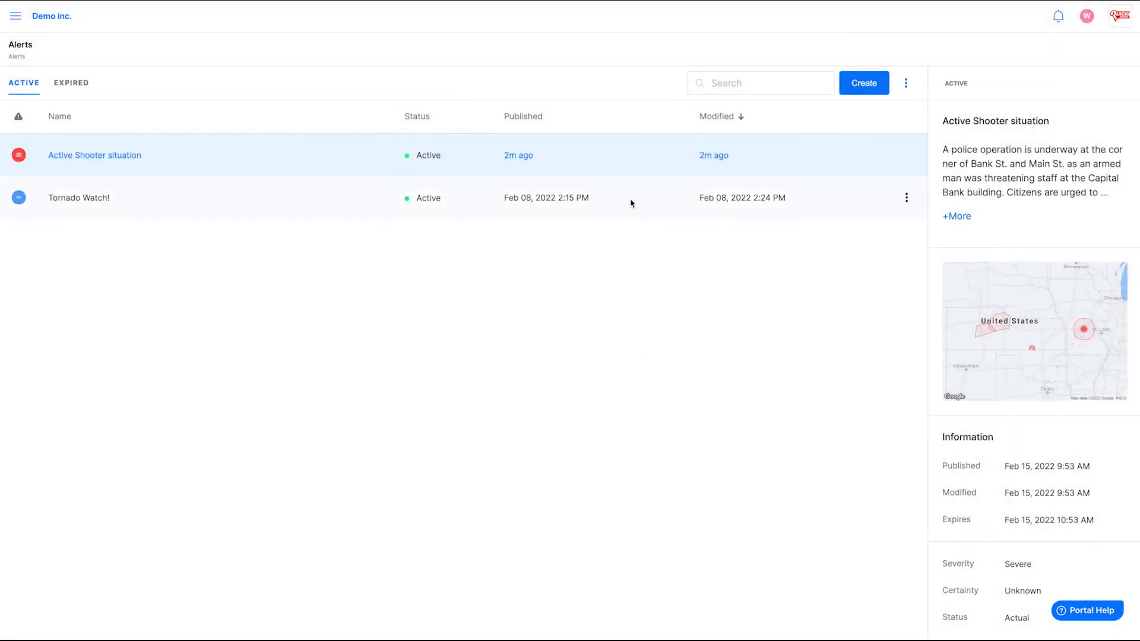
- Start ending the Tornado Watch! alert from the active alerts list and cancel the end confirmation
{"action": "left_click", "coordinate": [631, 203]}
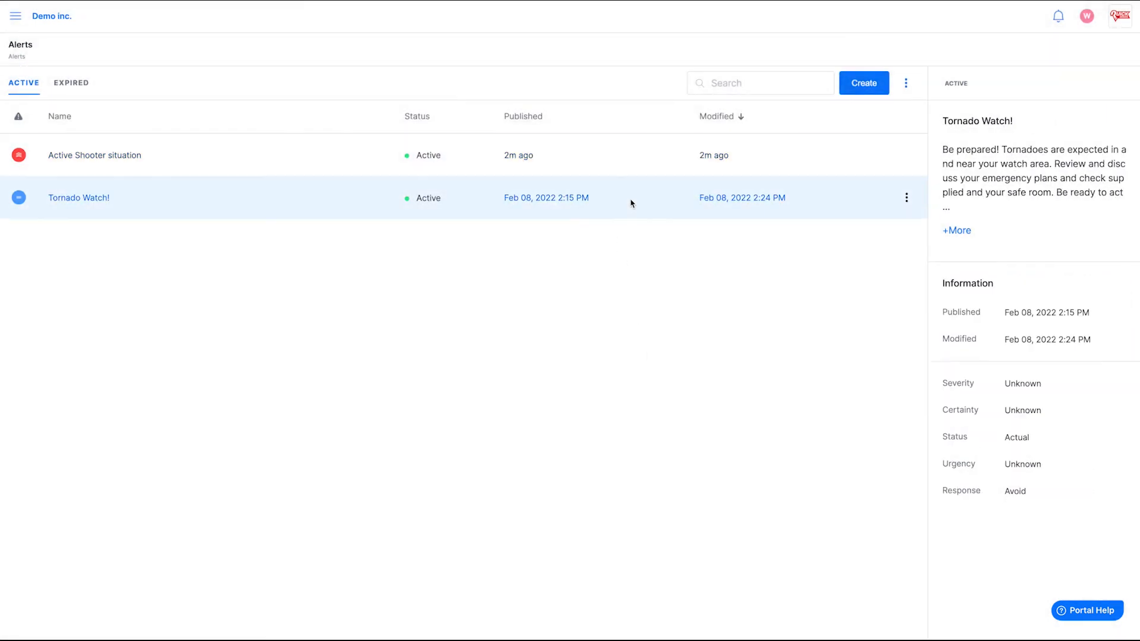
{"action": "left_click", "coordinate": [905, 198]}
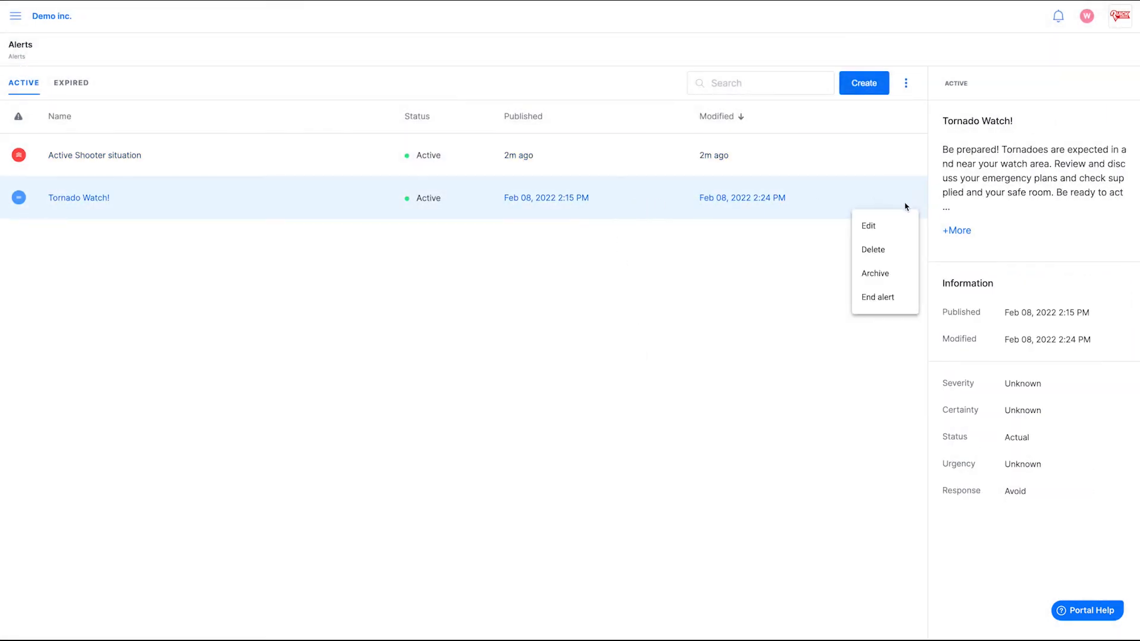
{"action": "left_click", "coordinate": [877, 298]}
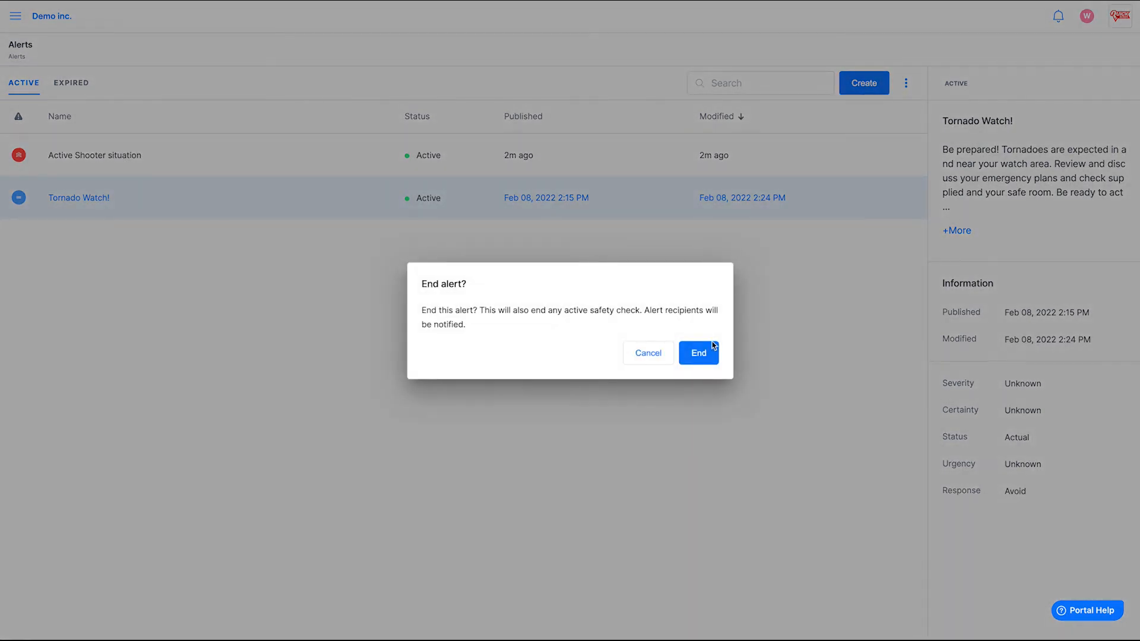
{"action": "left_click", "coordinate": [656, 354]}
- Open the Tornado Watch! alert's details, check which additional actions it offers and return to the alerts list
{"action": "left_click", "coordinate": [232, 200]}
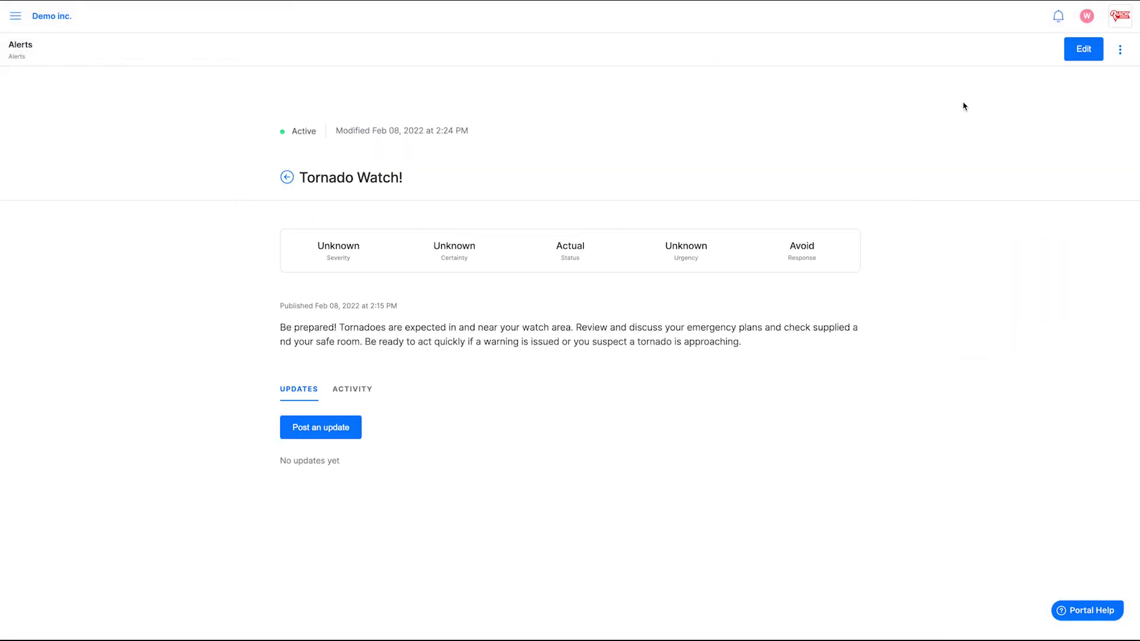
{"action": "left_click", "coordinate": [1120, 50]}
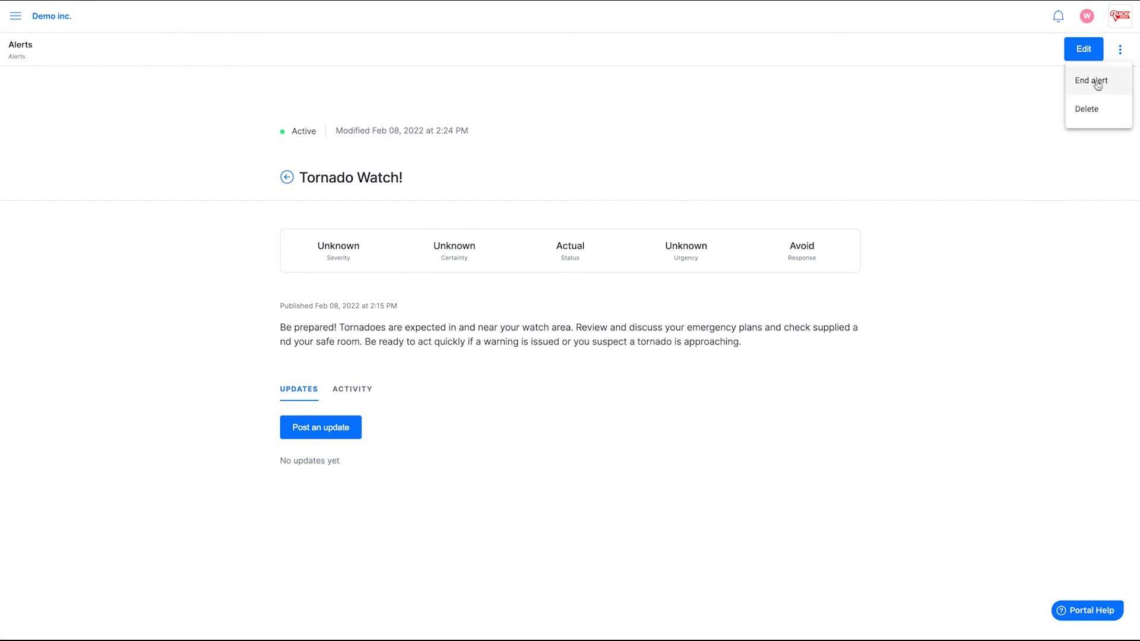
{"action": "left_click", "coordinate": [871, 132]}
{"action": "left_click", "coordinate": [287, 176]}
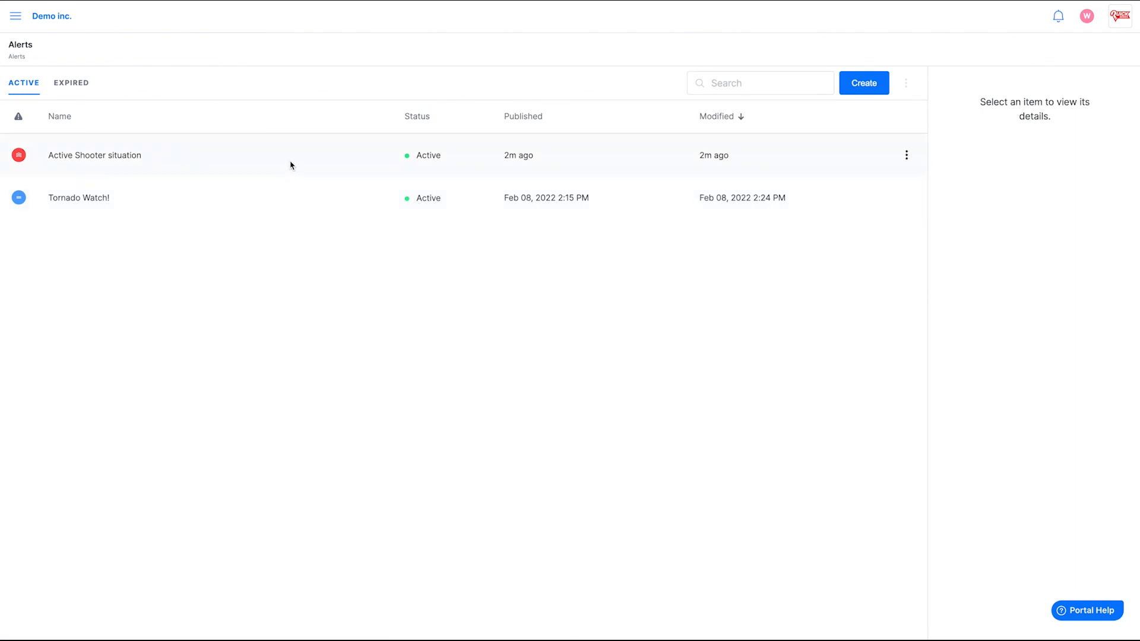
- Post the update "The suspect has locked himself with a hostage in the building." to the Active Shooter situation alert with a push notification
{"action": "left_click", "coordinate": [294, 164]}
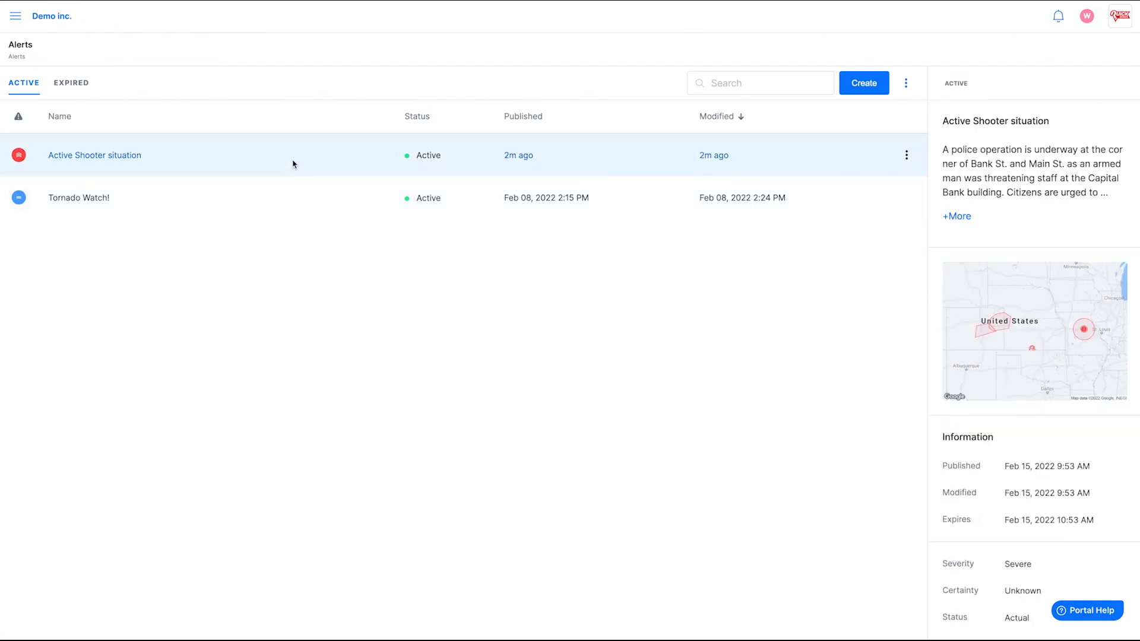
{"action": "left_click", "coordinate": [293, 165]}
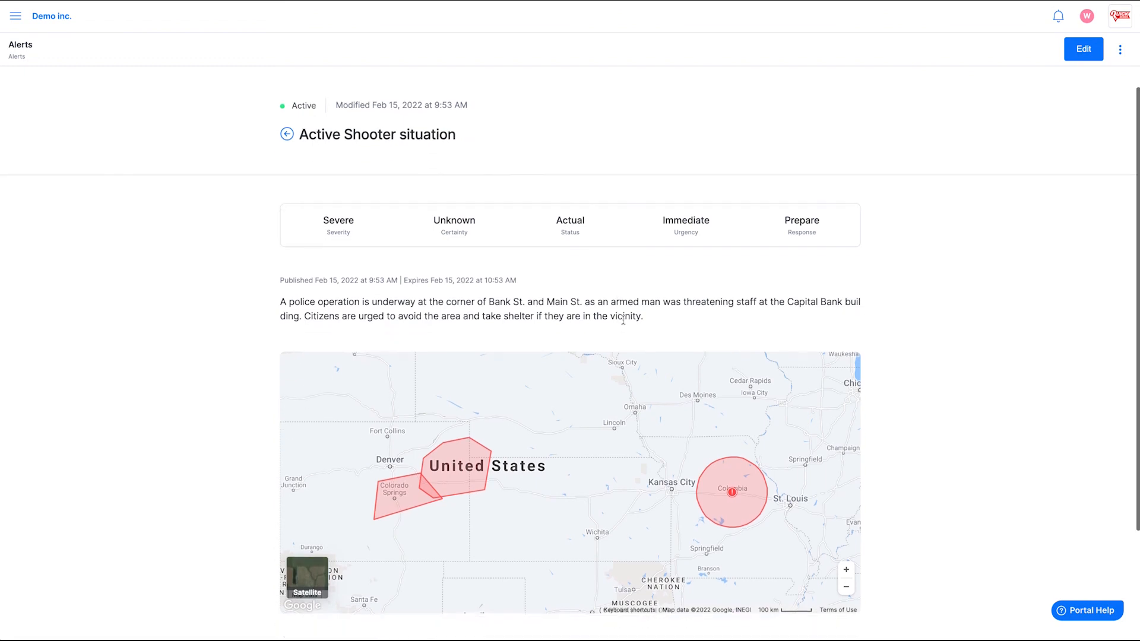
{"action": "scroll", "coordinate": [972, 338], "scroll_direction": "down", "scroll_amount": 3}
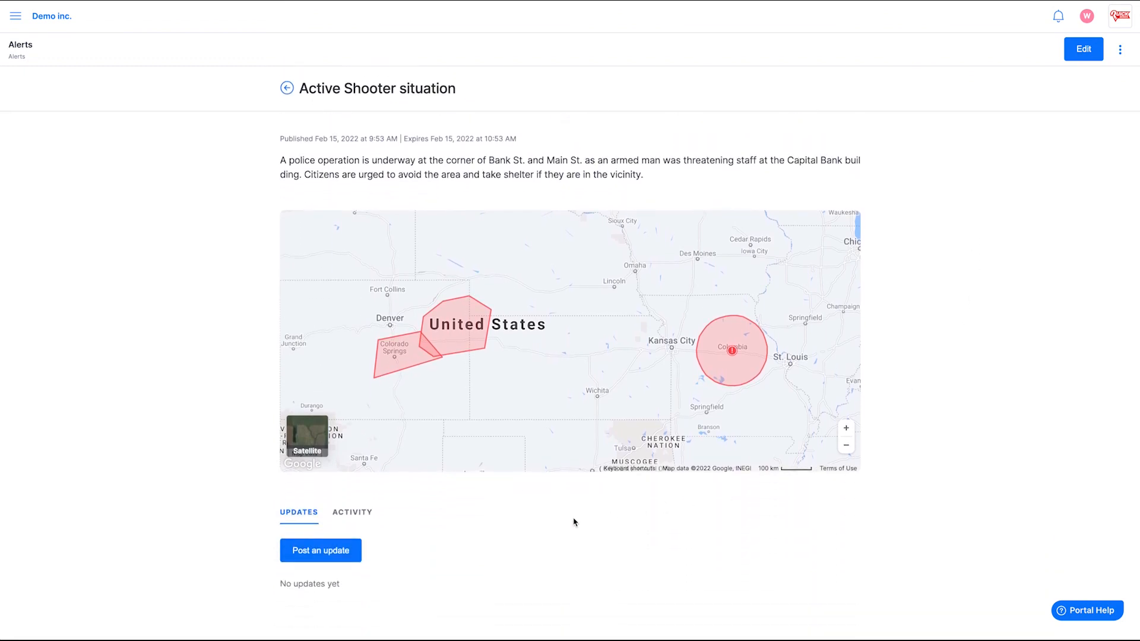
{"action": "left_click", "coordinate": [321, 550]}
{"action": "type", "text": "The suspect has locked himself with a hostage in the building."}
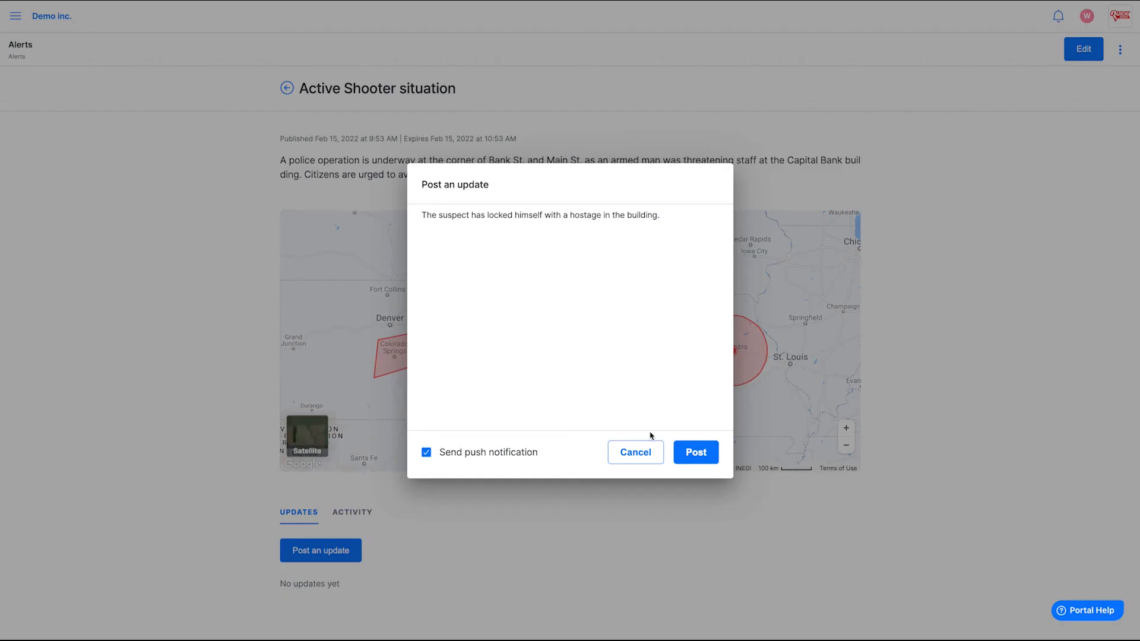
{"action": "left_click", "coordinate": [705, 457]}
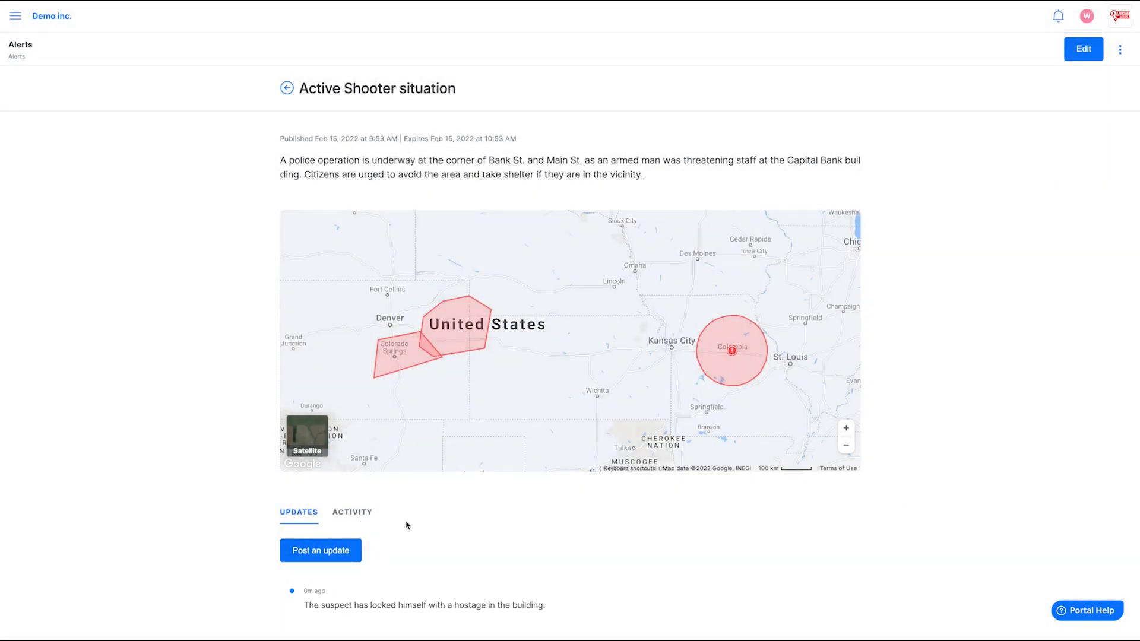
- Examine the activity log of the Active Shooter situation alert
{"action": "scroll", "coordinate": [606, 530], "scroll_direction": "down", "scroll_amount": 1}
{"action": "left_click", "coordinate": [358, 482]}
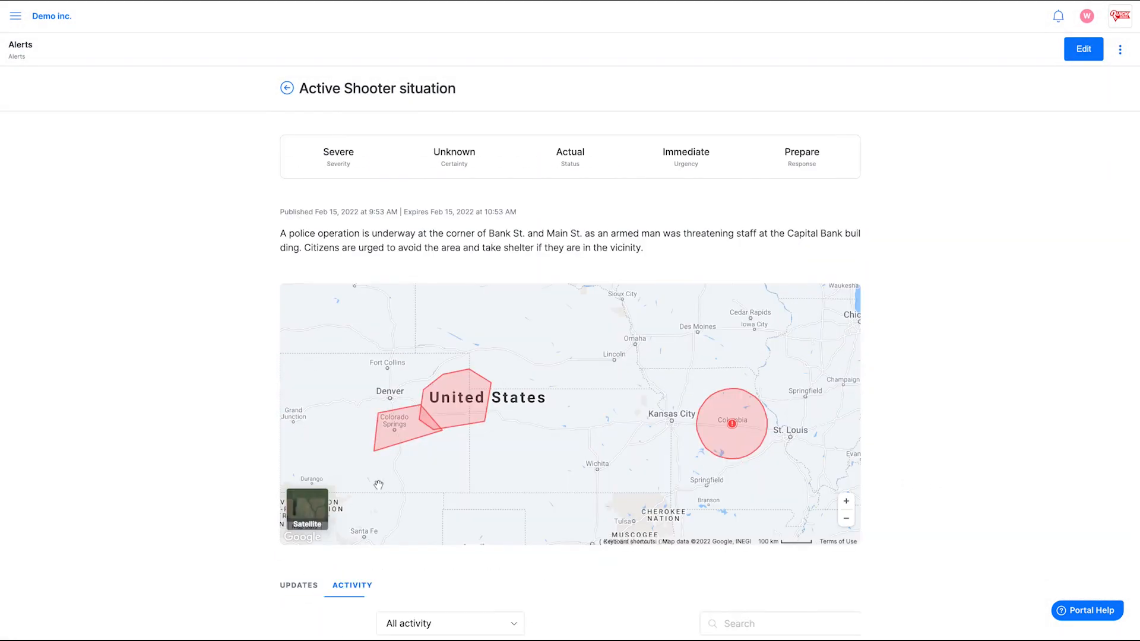
{"action": "scroll", "coordinate": [917, 564], "scroll_direction": "down", "scroll_amount": 3}
{"action": "scroll", "coordinate": [917, 565], "scroll_direction": "down", "scroll_amount": 3}
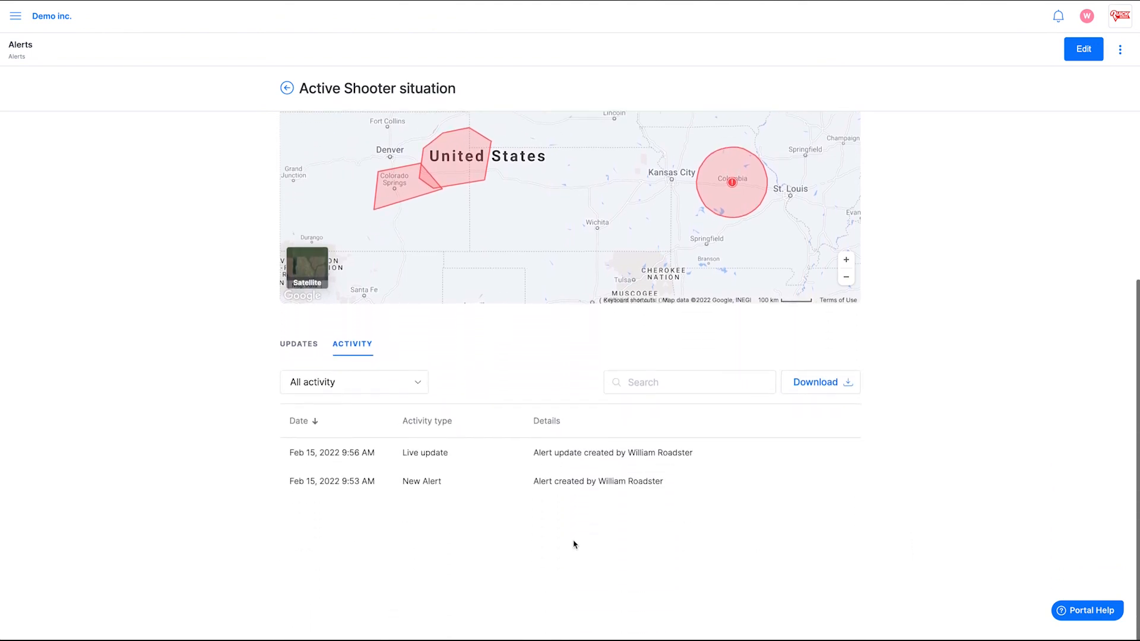